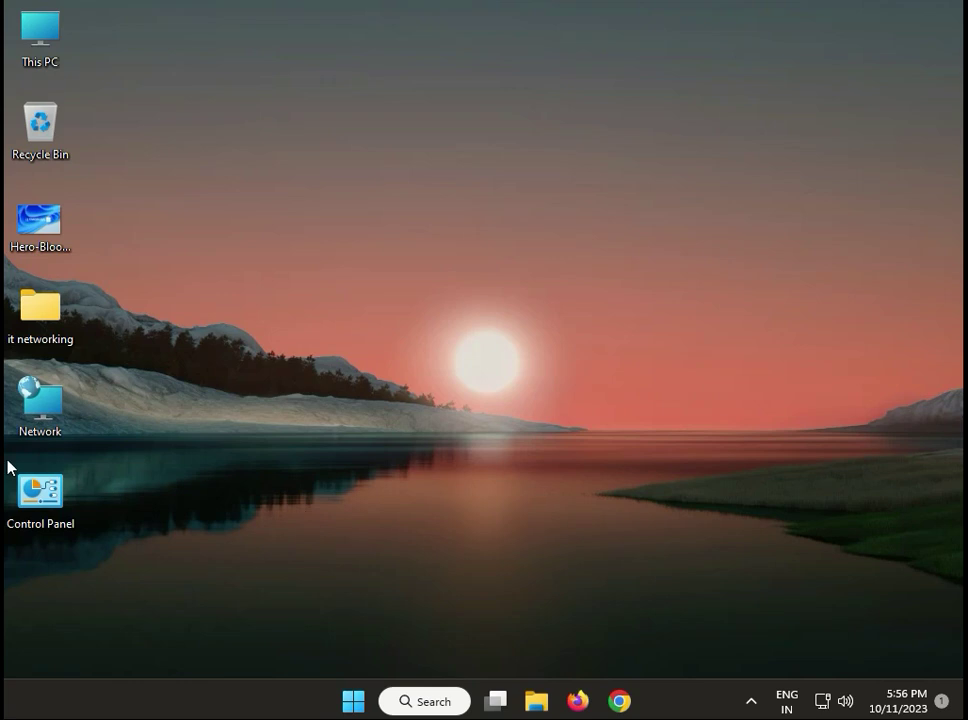
- Retry the 2023-10 Cumulative Update for Windows 11 (KB5031354) in Windows Update, and close Settings once its download starts
click(340, 697)
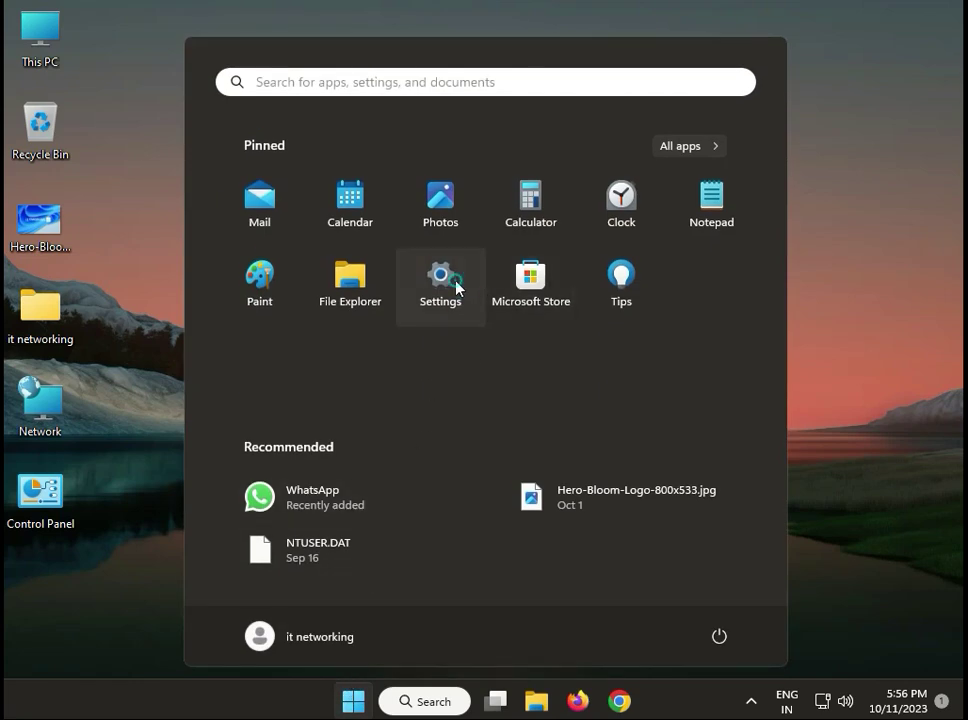
click(456, 287)
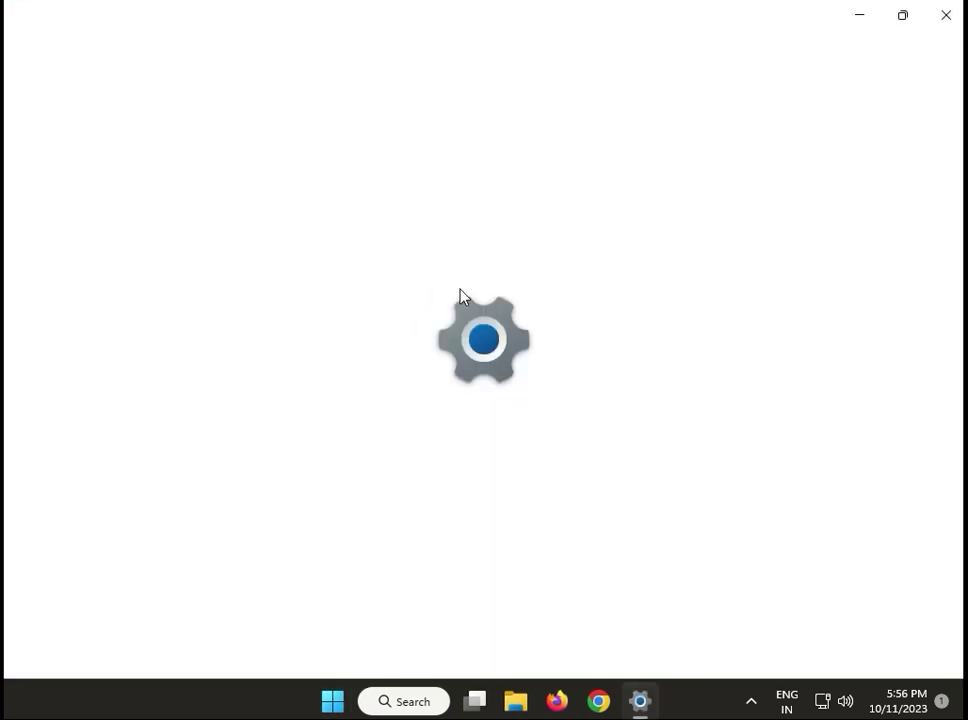
click(163, 590)
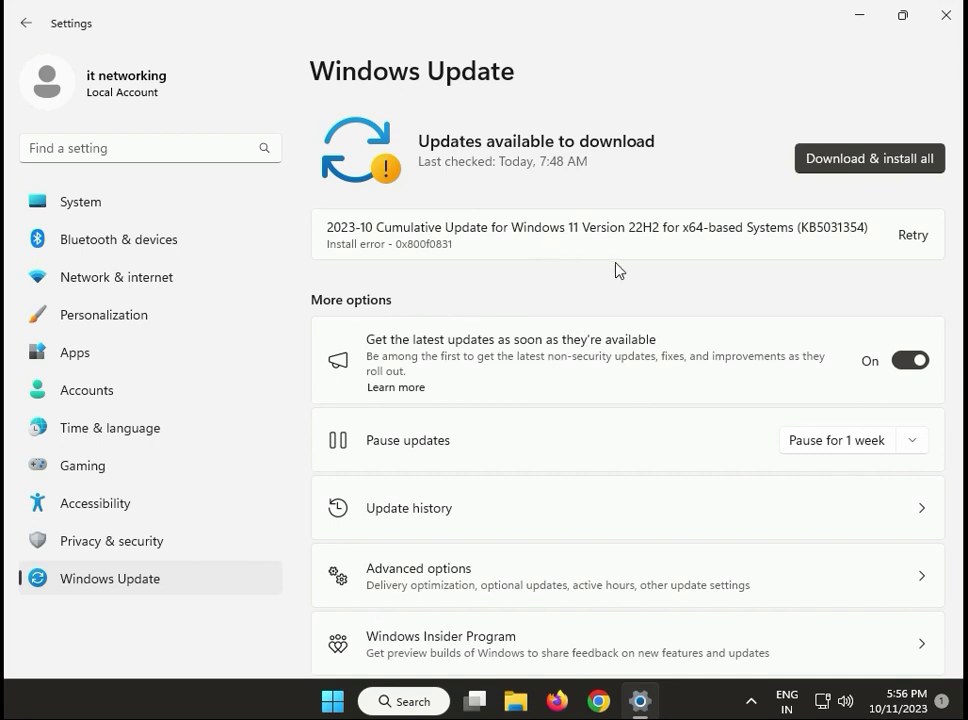
click(913, 246)
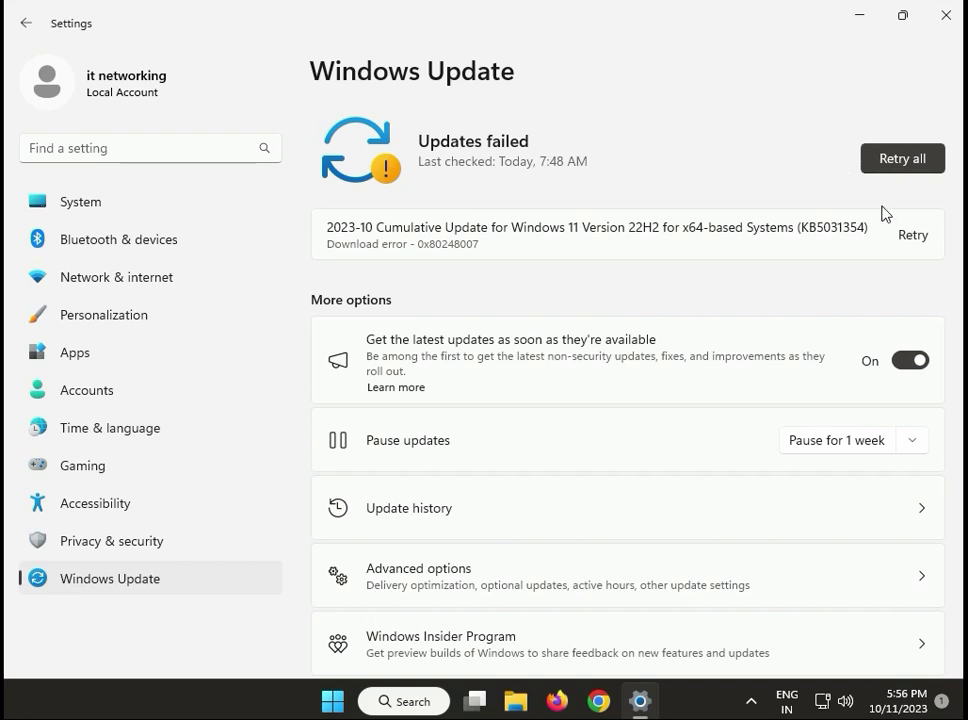
click(906, 238)
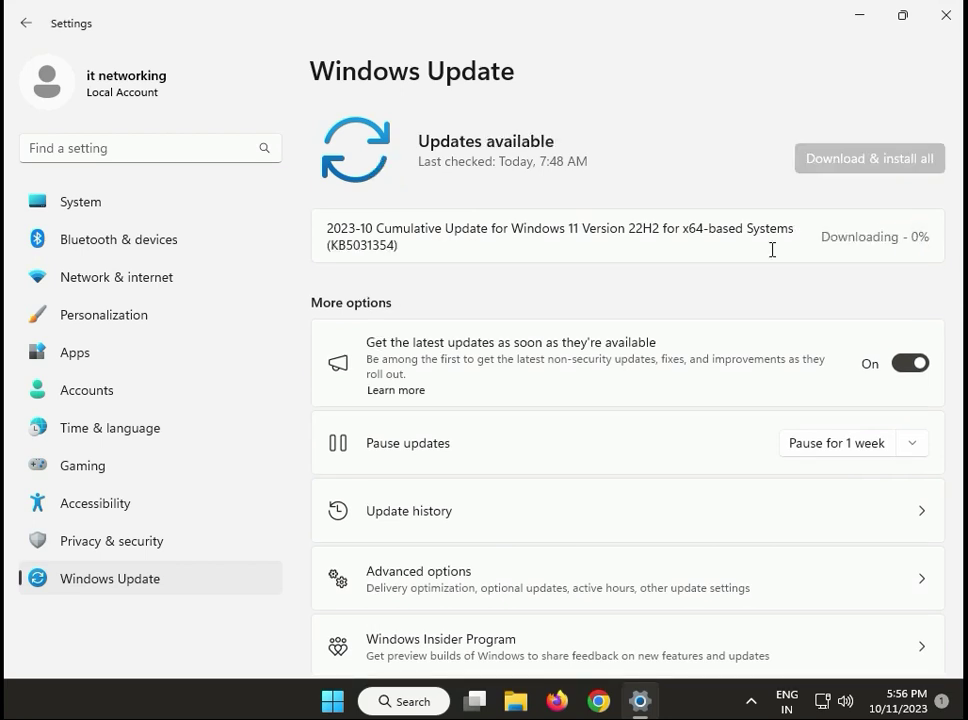
click(946, 14)
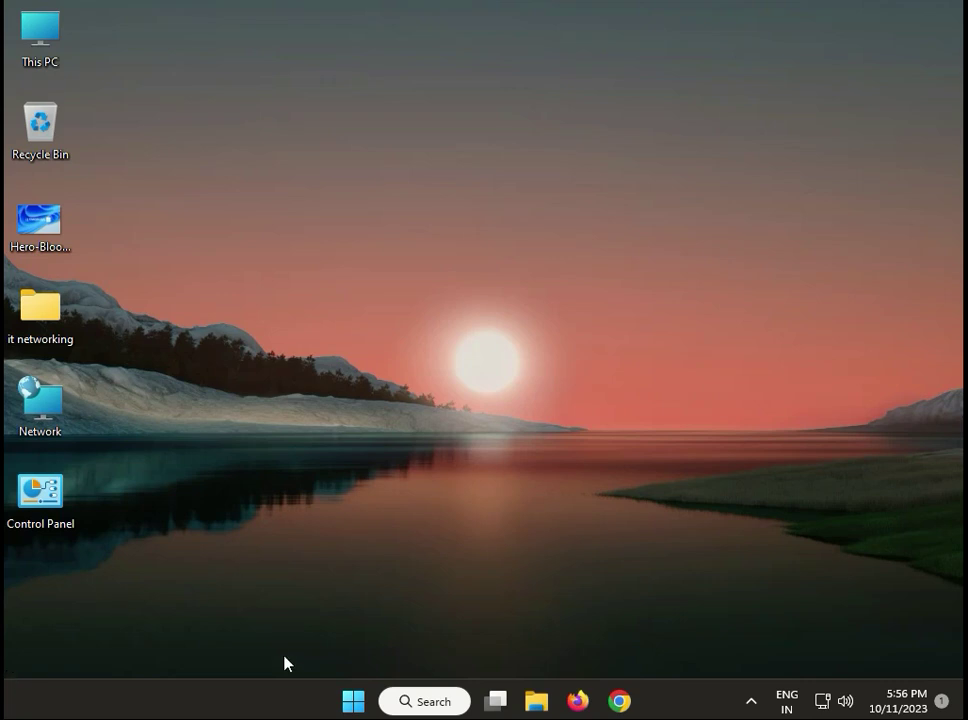
- Check System Restore for available restore points through the Create a restore point settings, and close both windows
click(342, 702)
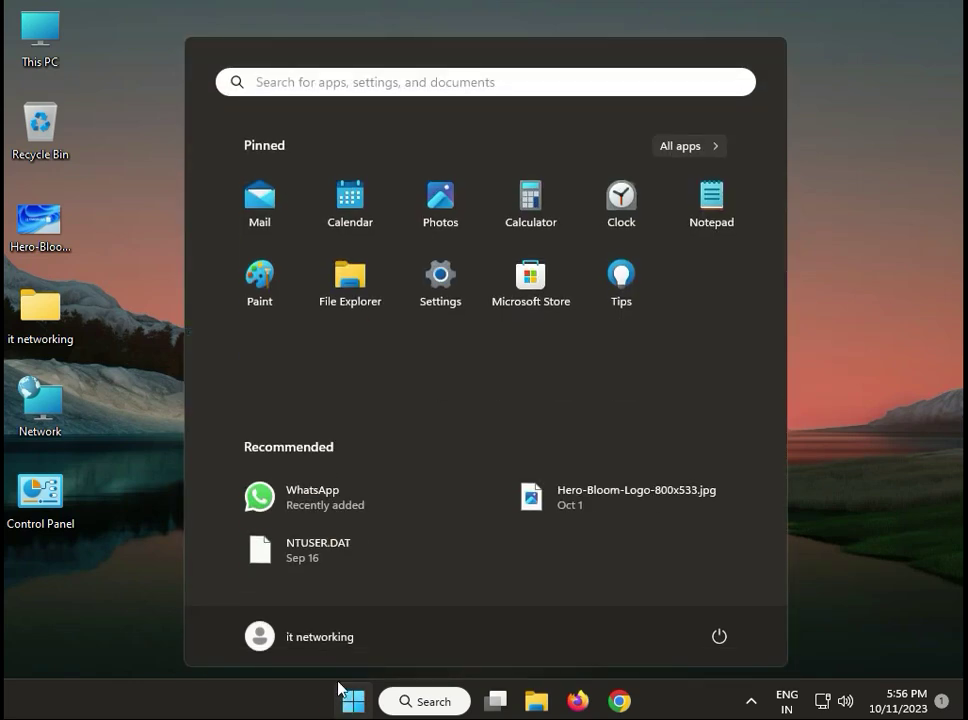
text(cre)
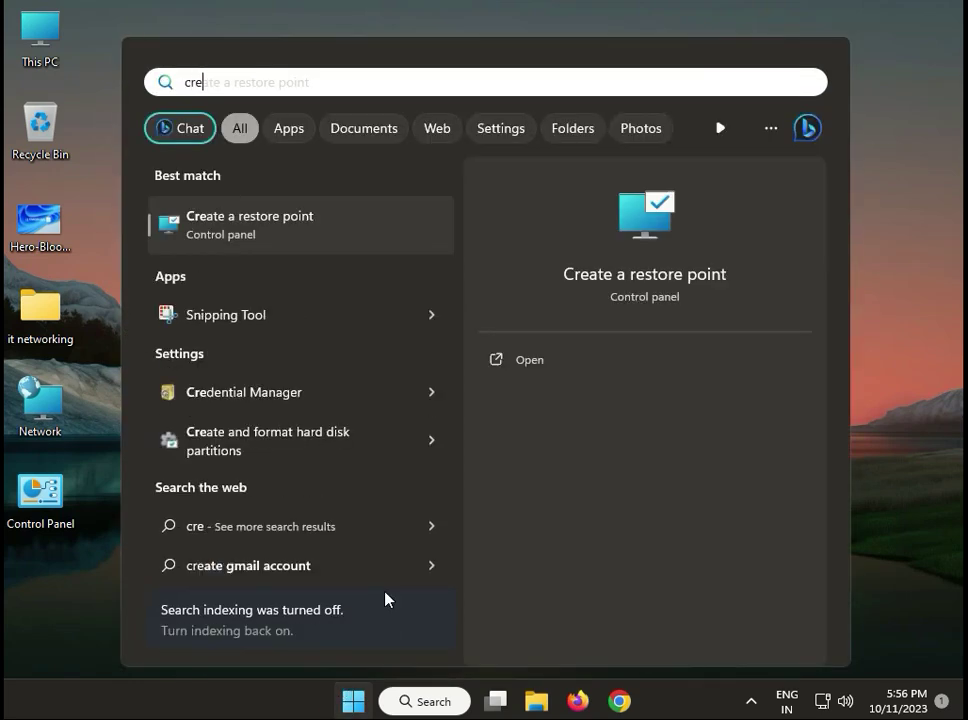
click(337, 214)
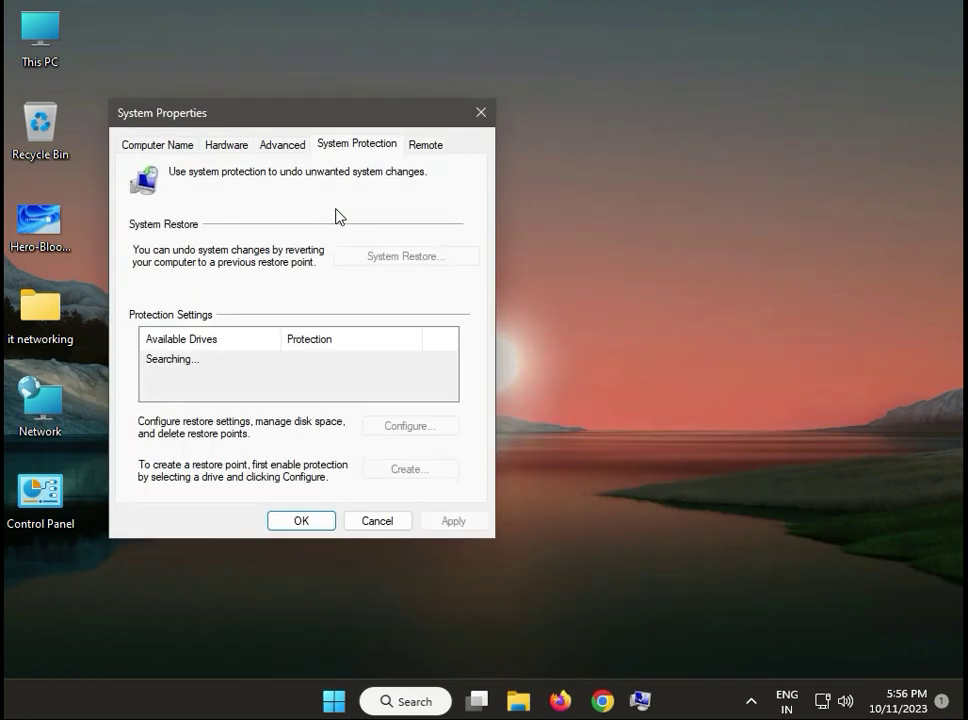
click(405, 259)
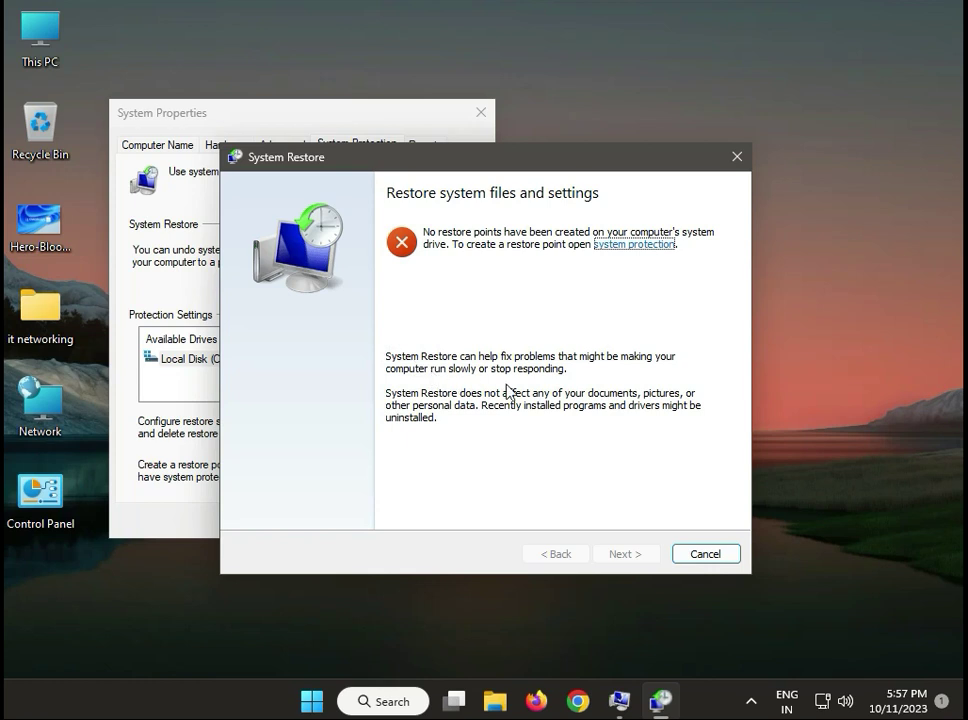
click(737, 157)
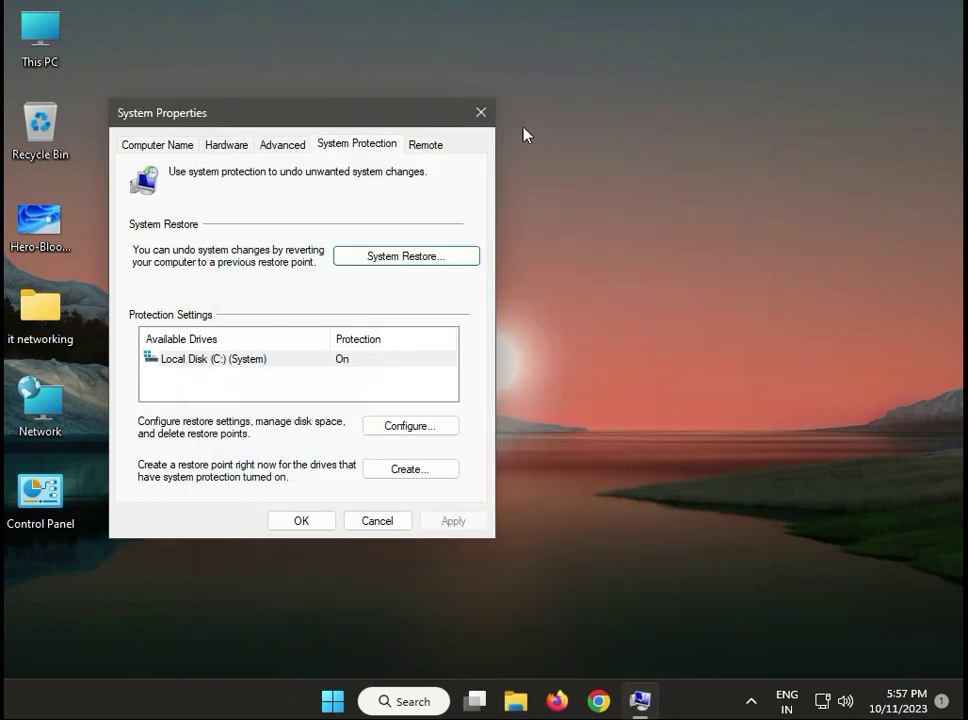
click(480, 113)
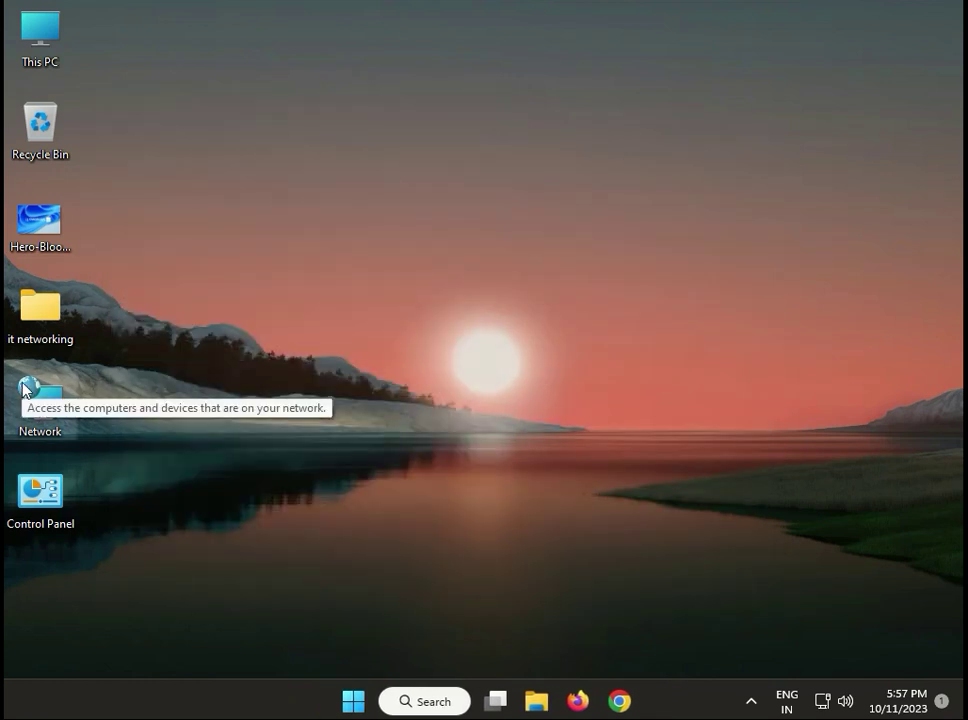
- Open Command Prompt and try to unregister the crypt.dll module with regsvr32 /u crypt.dll
click(355, 706)
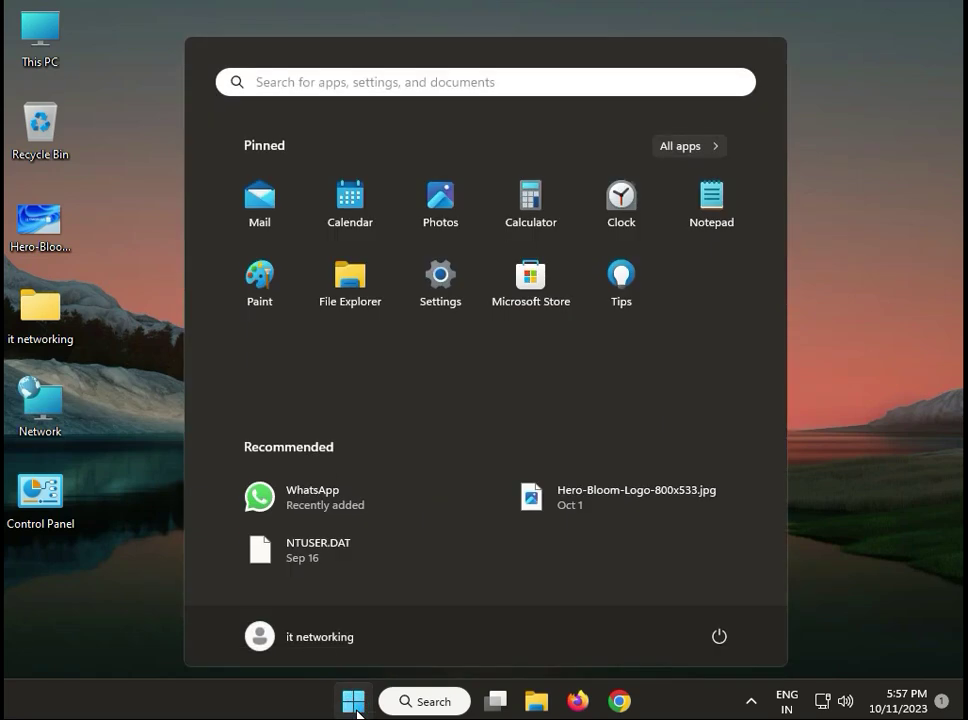
text(cmd)
click(305, 247)
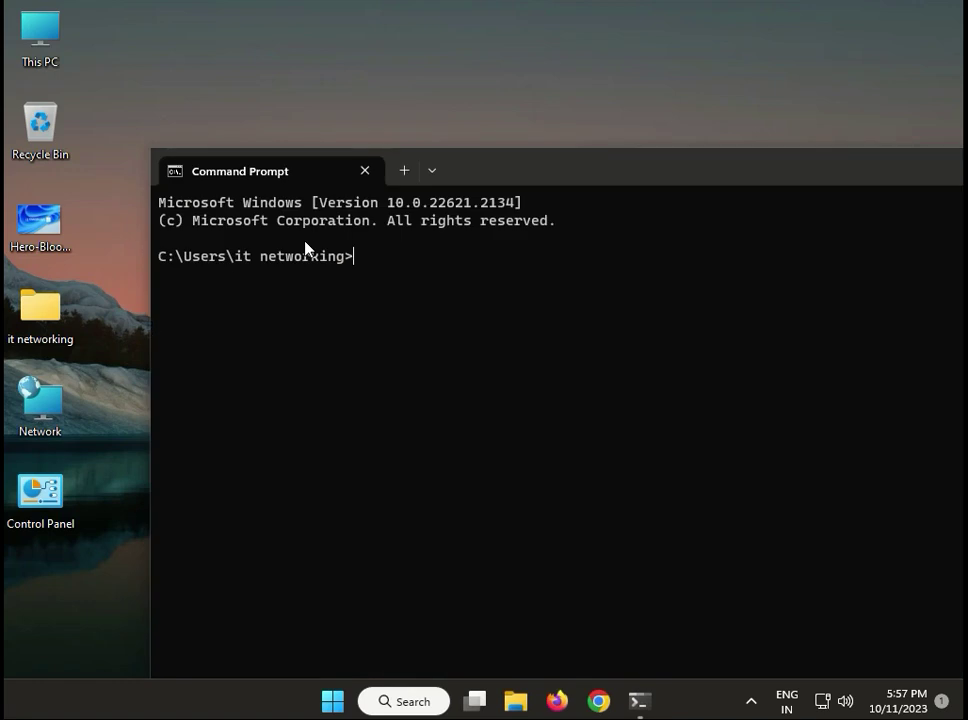
text(regsvr32 /u)
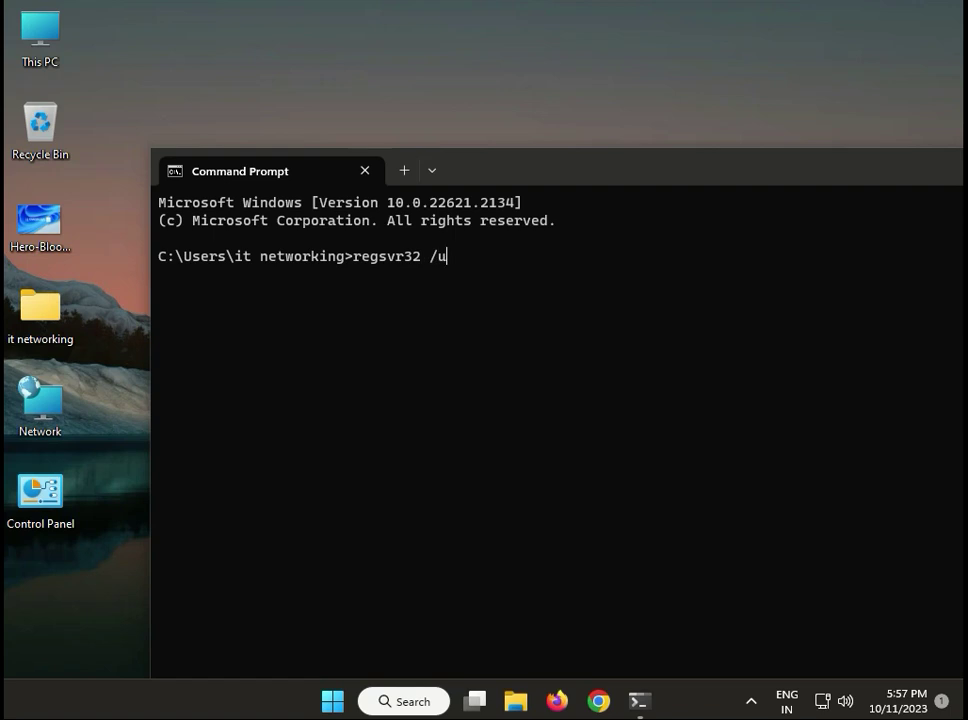
text( crypt.dll)
key(Return)
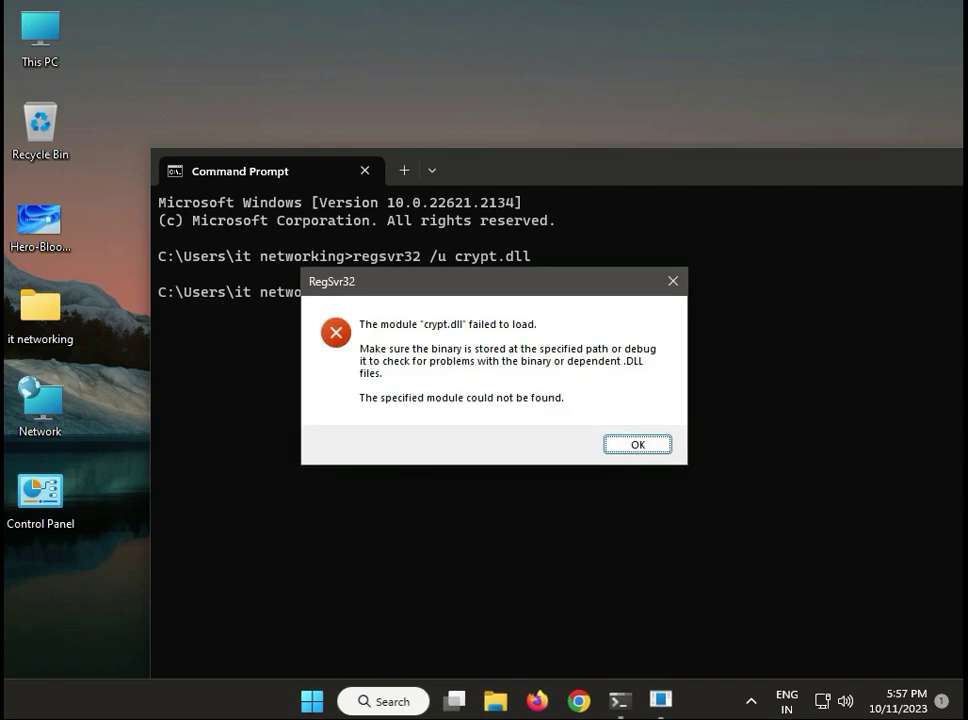
key(Return)
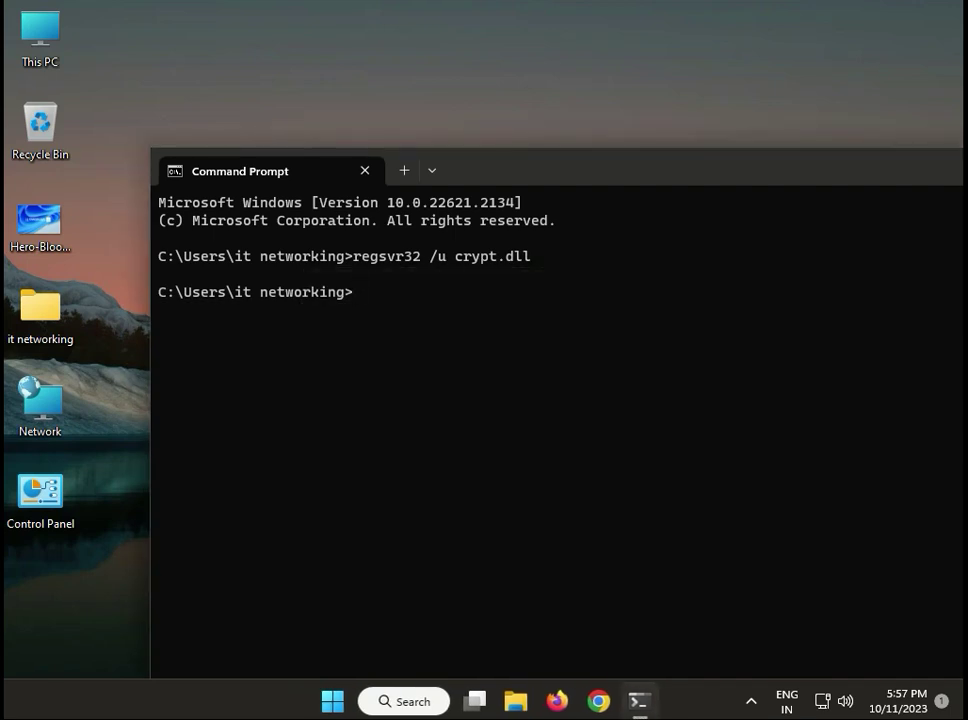
- Try to register the module again with regsvr32 /i crypt.dll, and close Command Prompt
key(Up)
key(Left)
key(Left)
key(Left)
key(Left)
key(Left)
key(Left)
key(Left)
key(Left)
key(Left)
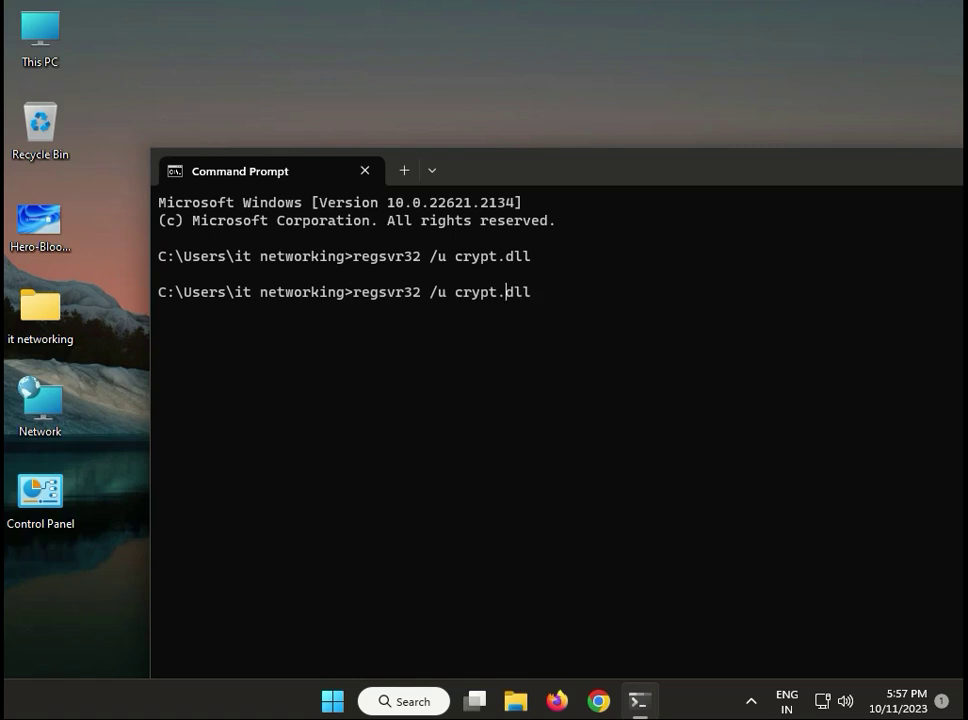
key(Left)
key(BackSpace)
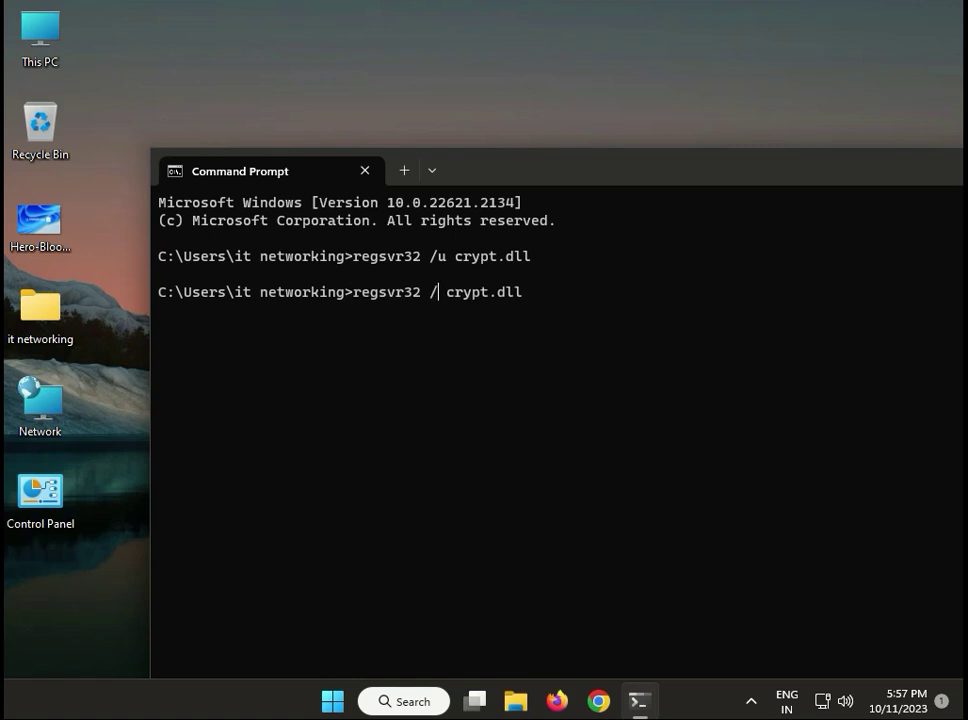
text(i)
key(Return)
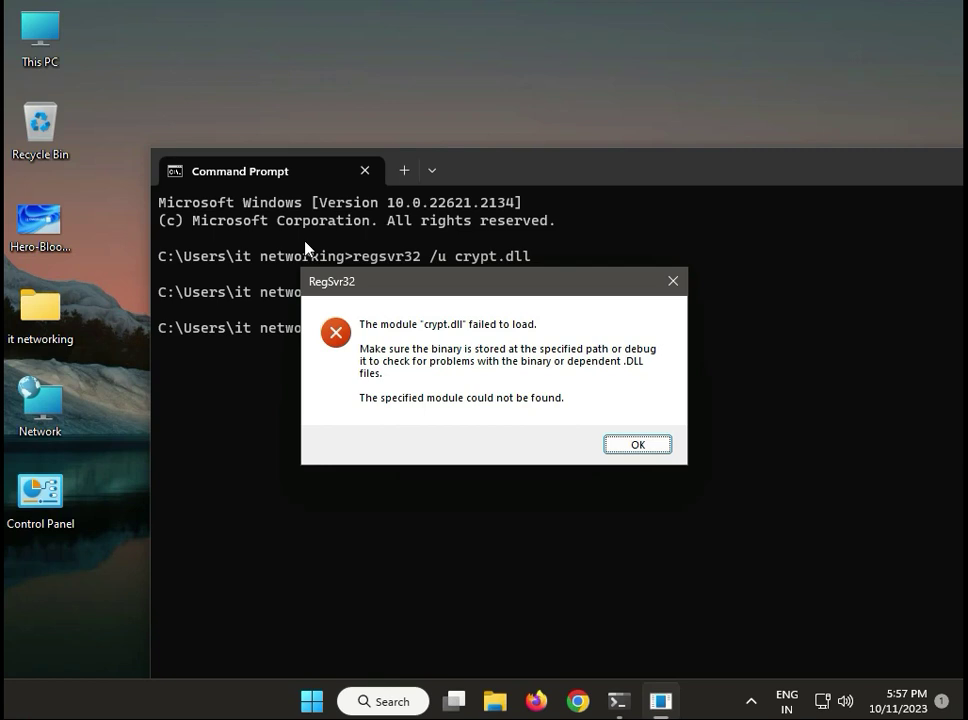
key(Return)
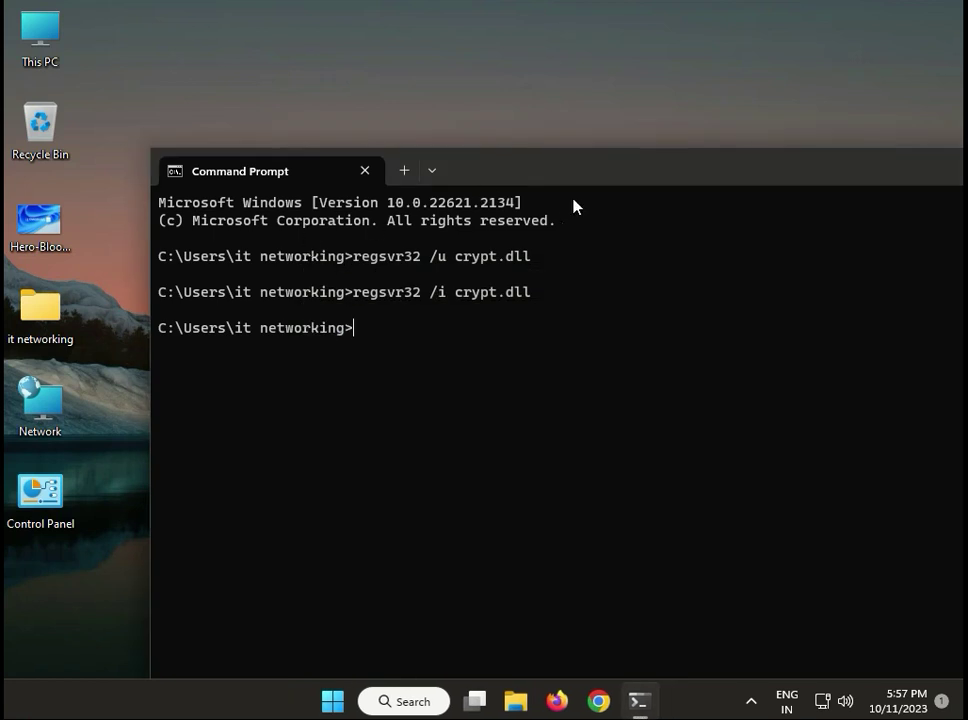
click(615, 184)
drag(615, 184, 517, 165)
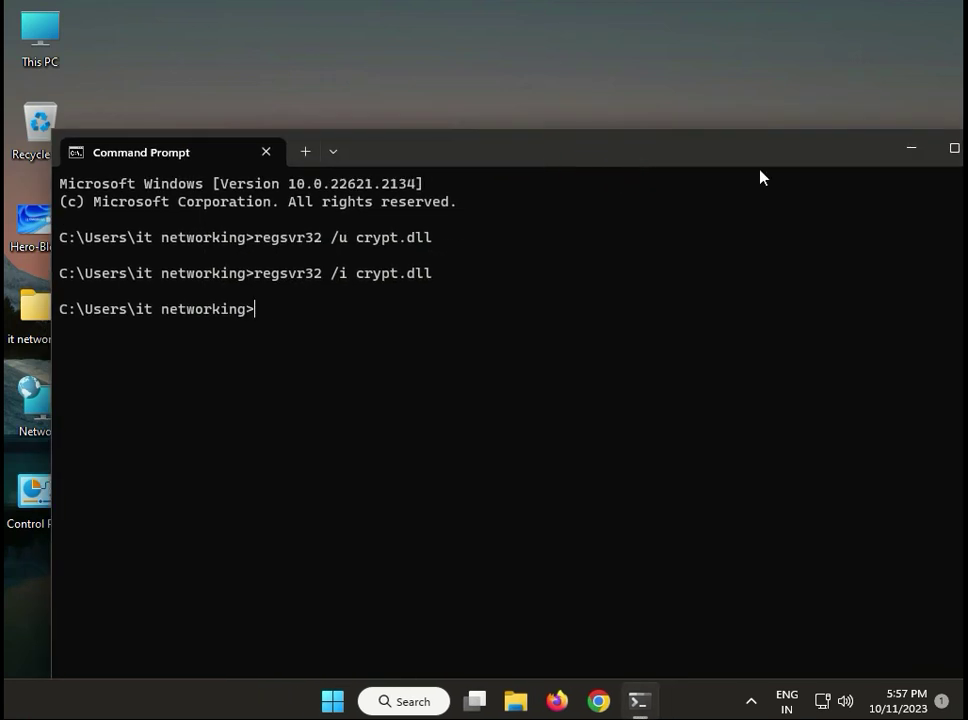
drag(856, 155, 773, 141)
click(933, 142)
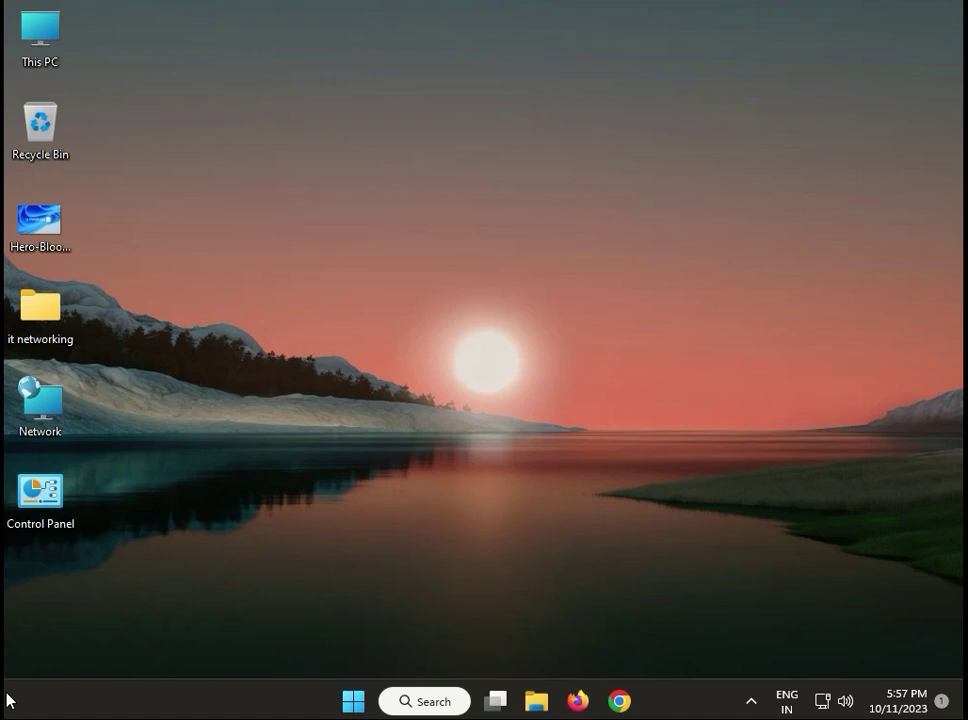
- Select Microsoft Defender Antivirus (offline scan) in the virus and threat scan options of Windows Security, and close the window without scanning
click(351, 703)
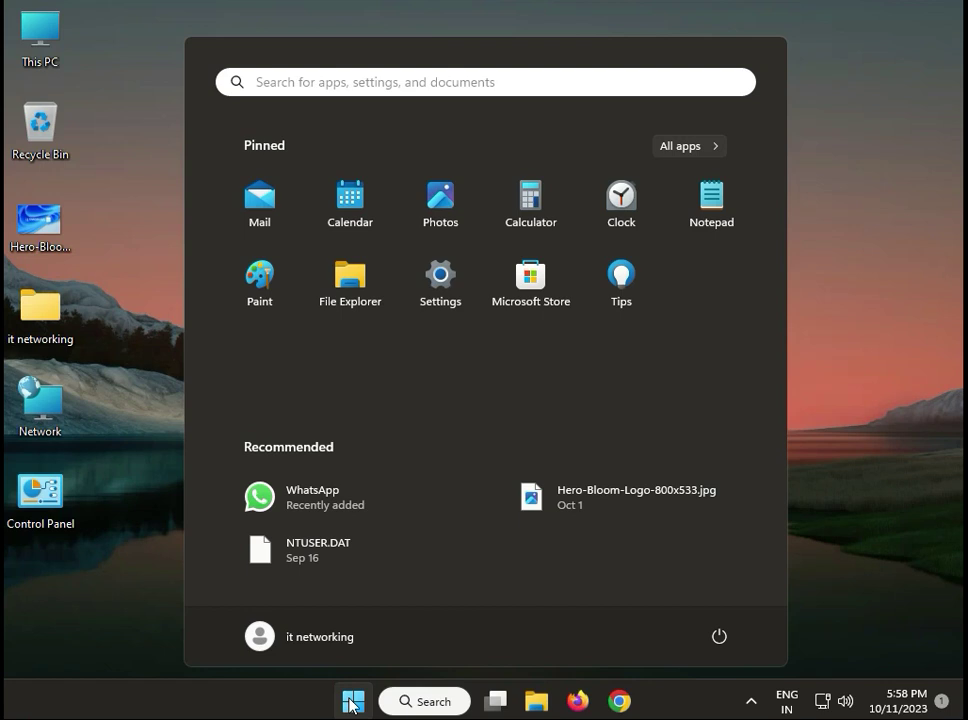
text(wi)
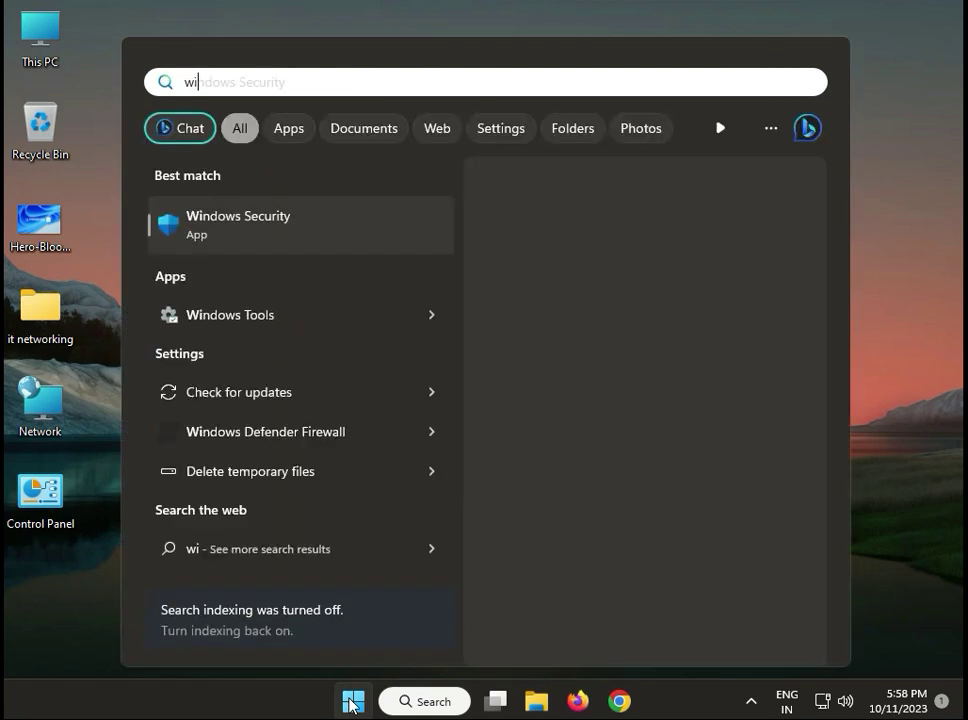
click(348, 220)
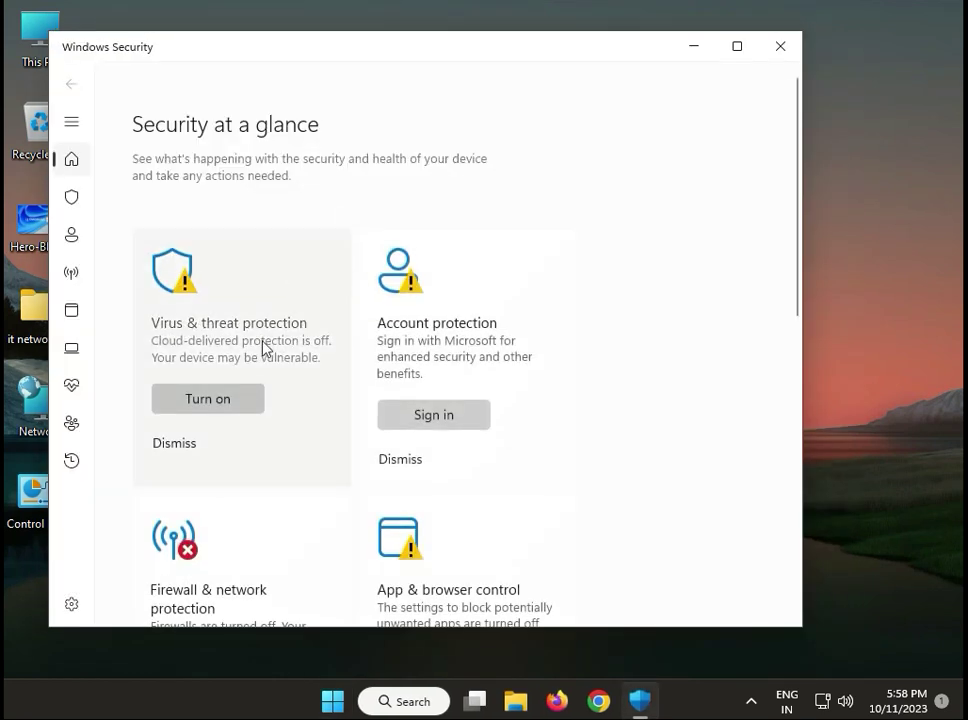
click(265, 348)
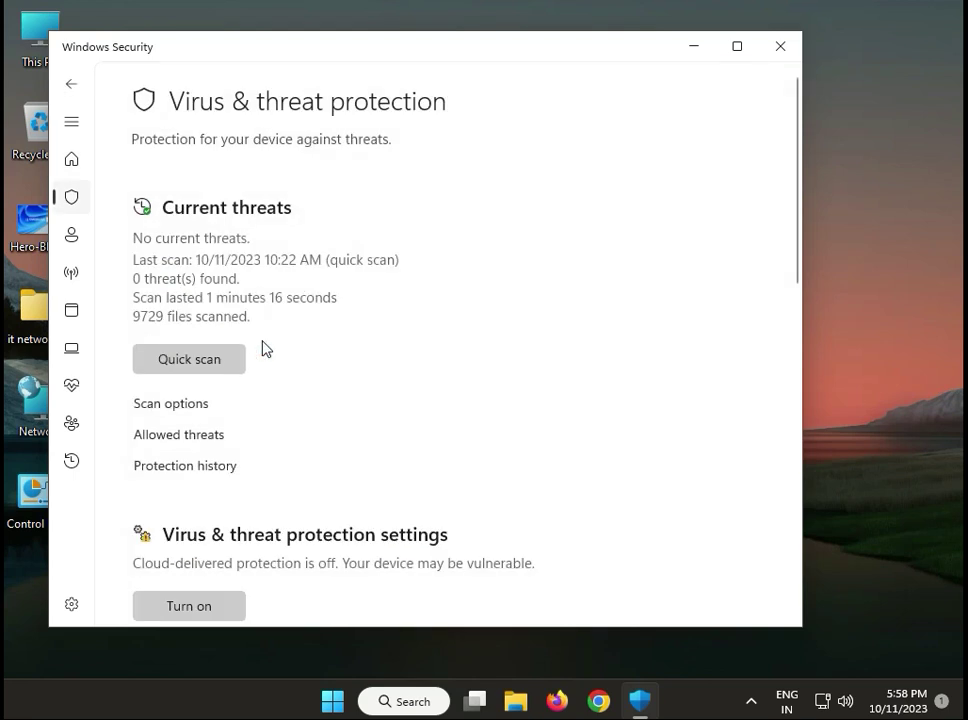
click(198, 405)
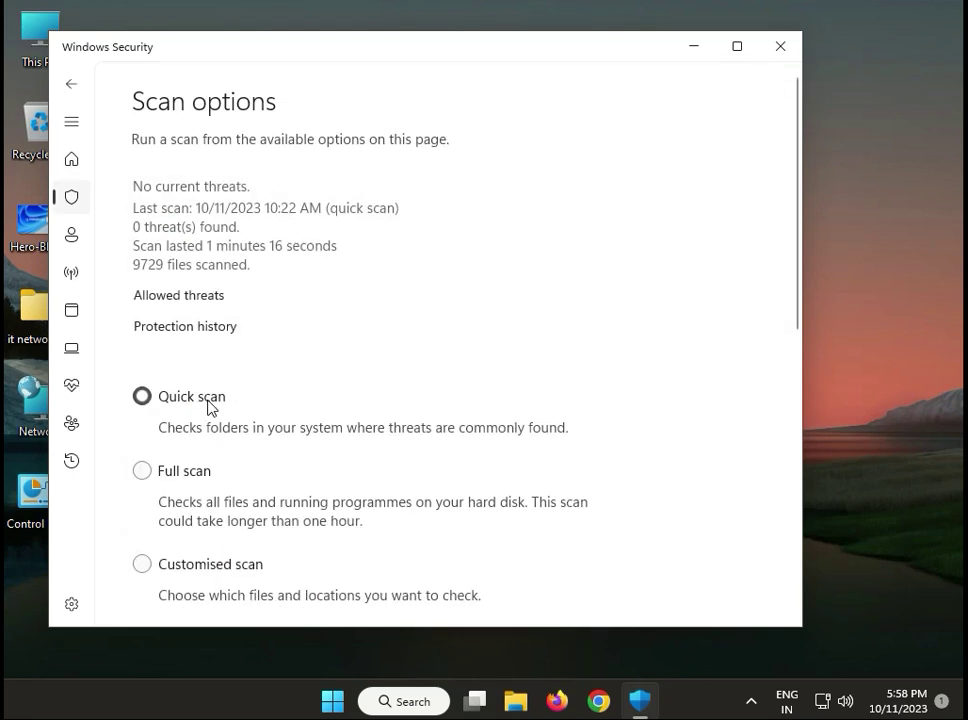
scroll(212, 458, down, 3)
click(158, 390)
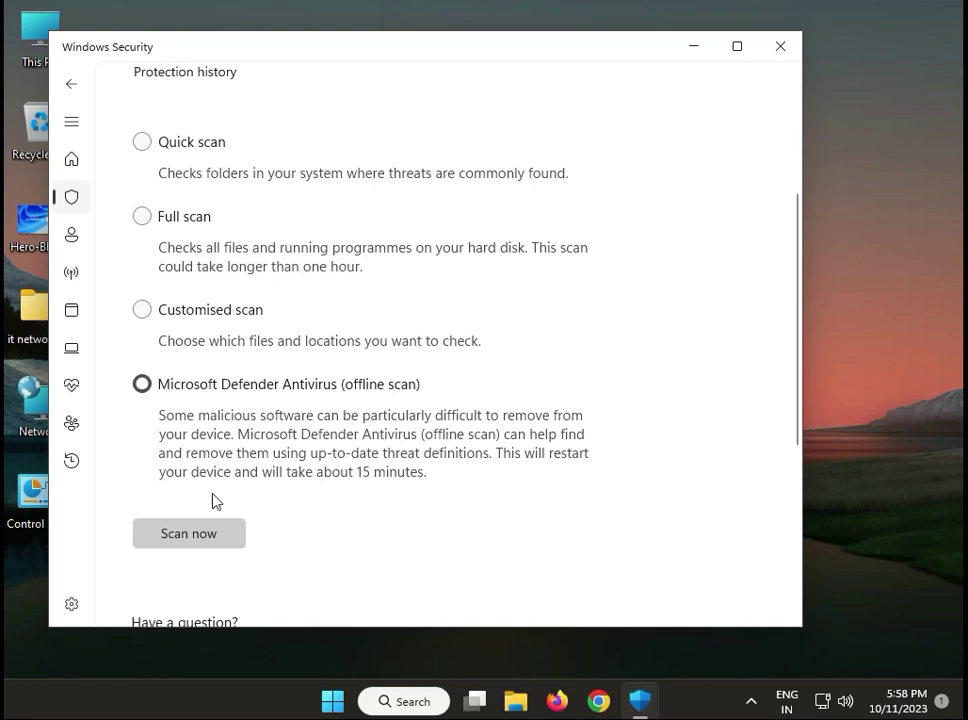
click(777, 52)
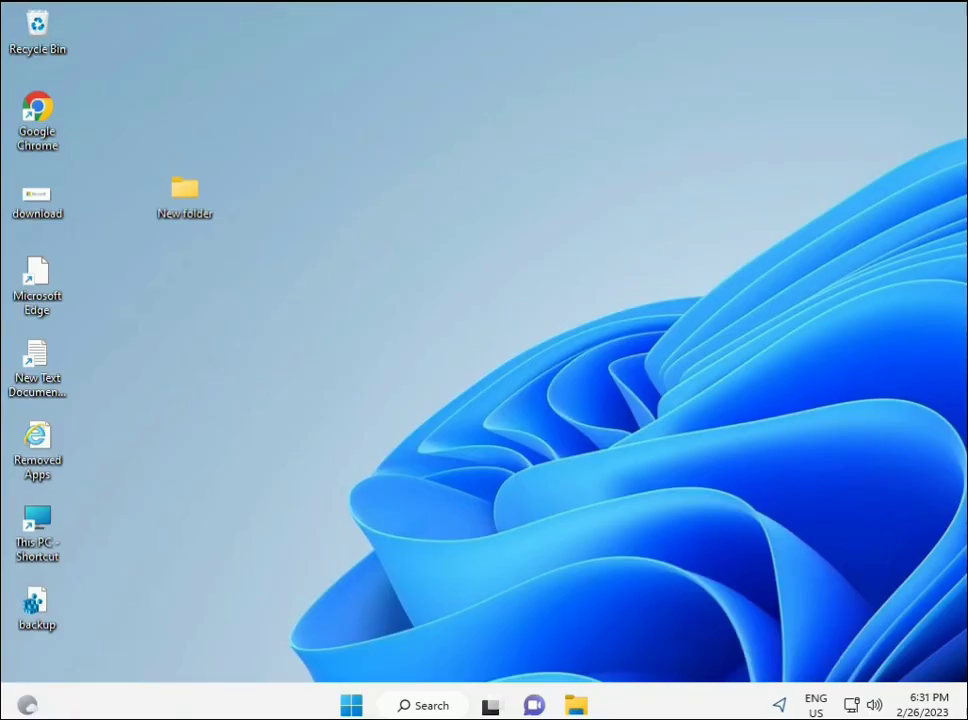
- Find Command Prompt through a search for cmd and run it as administrator, allowing it to make changes
click(351, 705)
click(395, 708)
text(cmd)
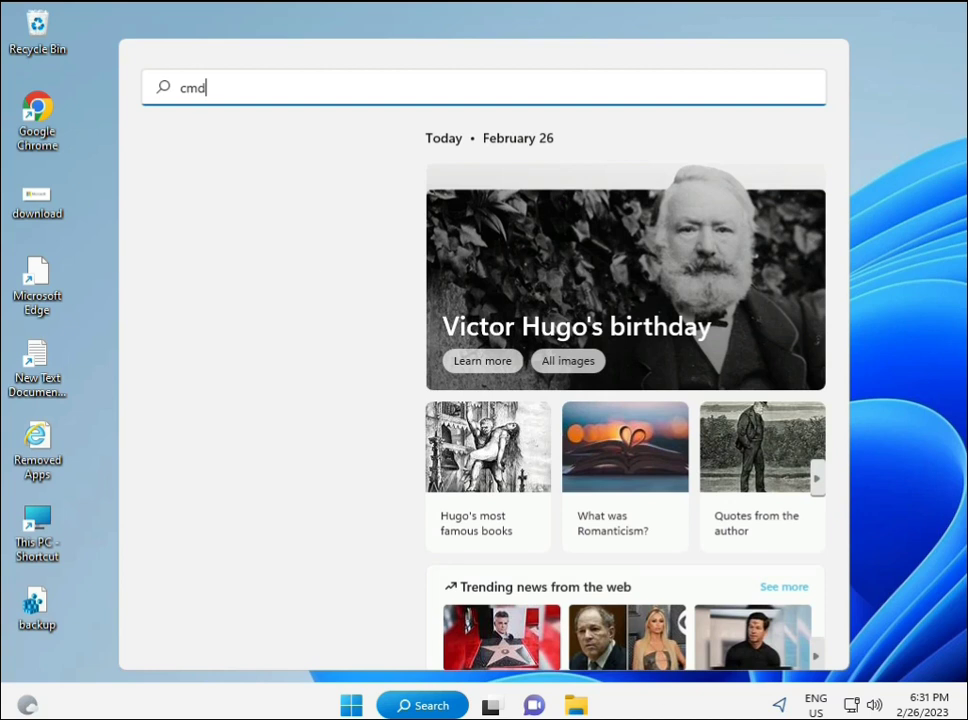
click(213, 234)
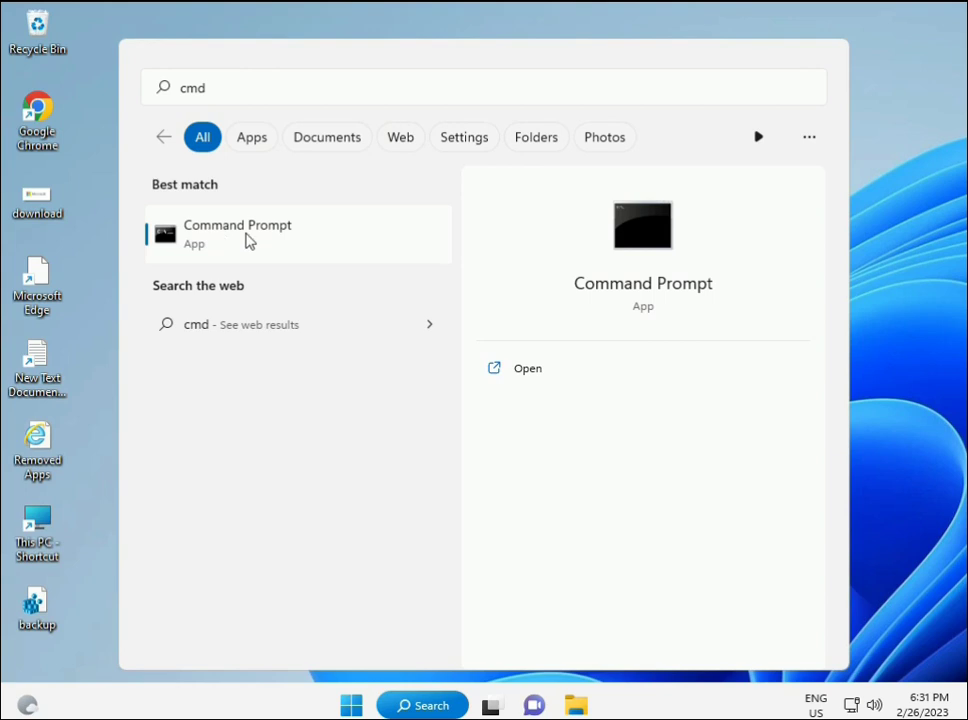
right_click(249, 241)
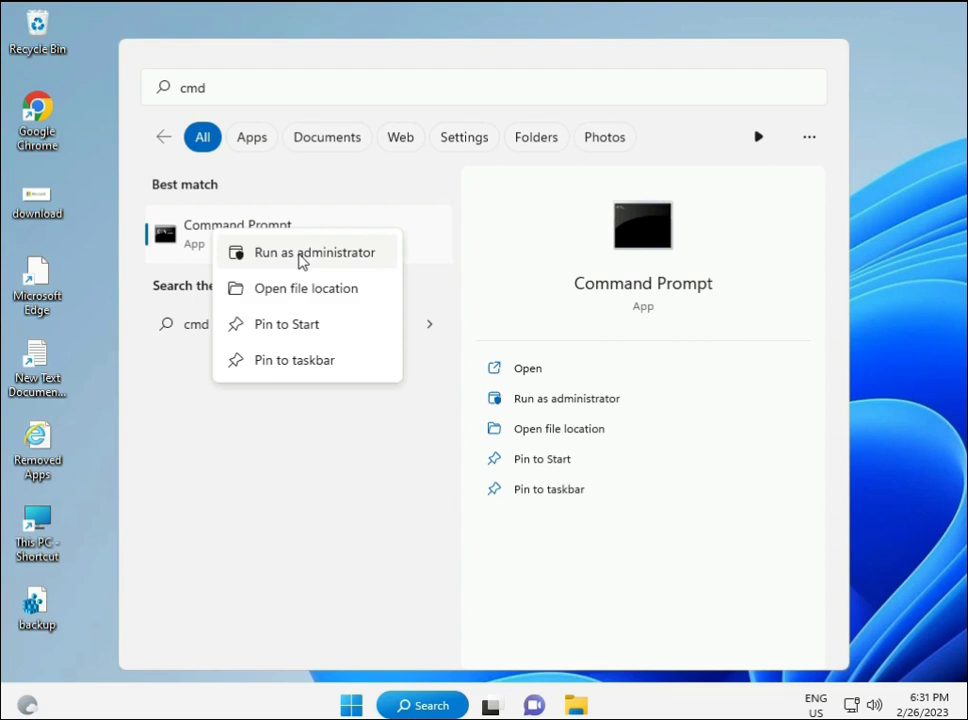
click(300, 259)
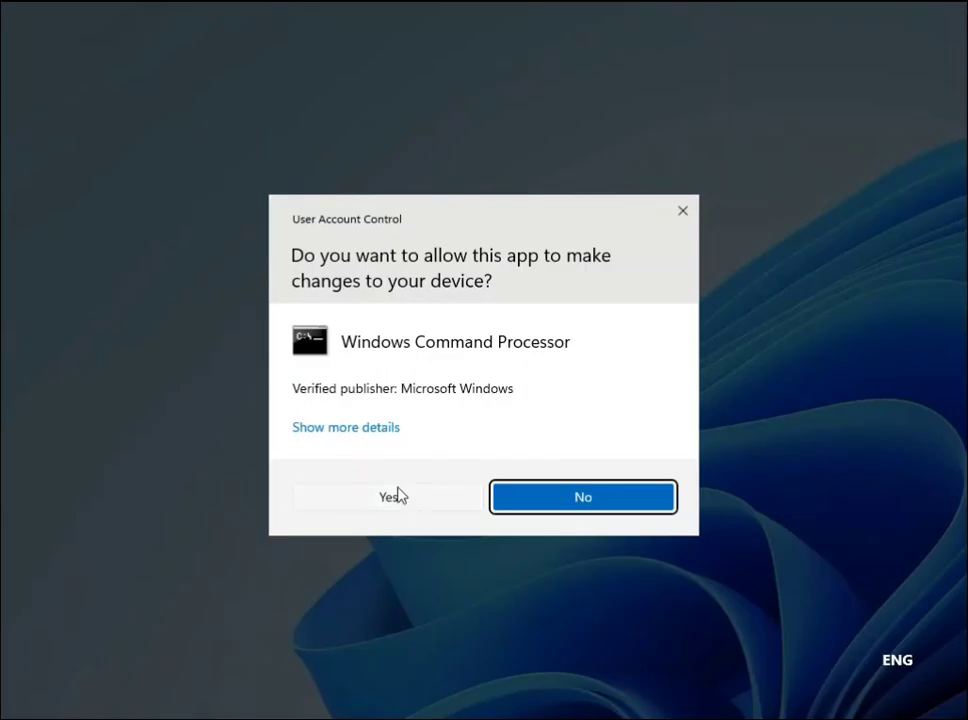
click(398, 496)
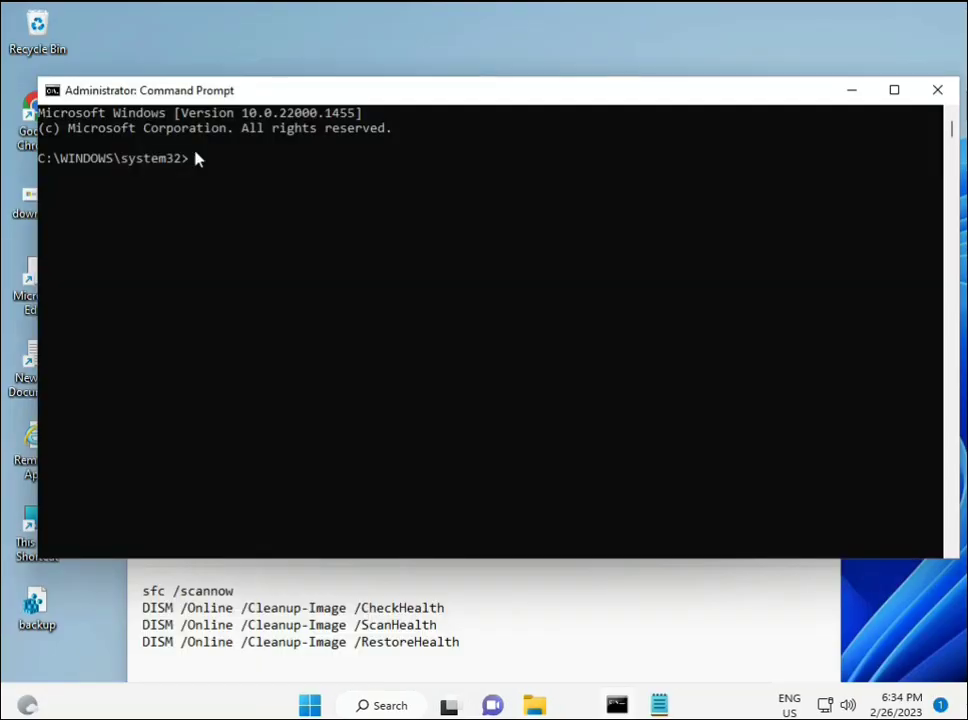
- Run a system file check with the command sfc /scannow
click(195, 160)
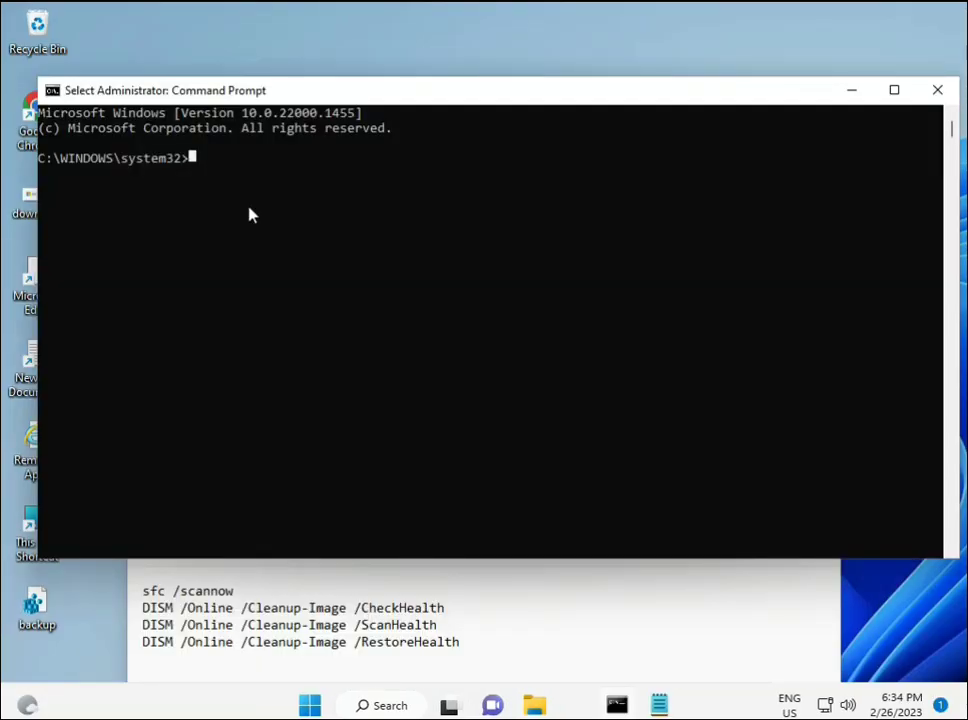
text(sca)
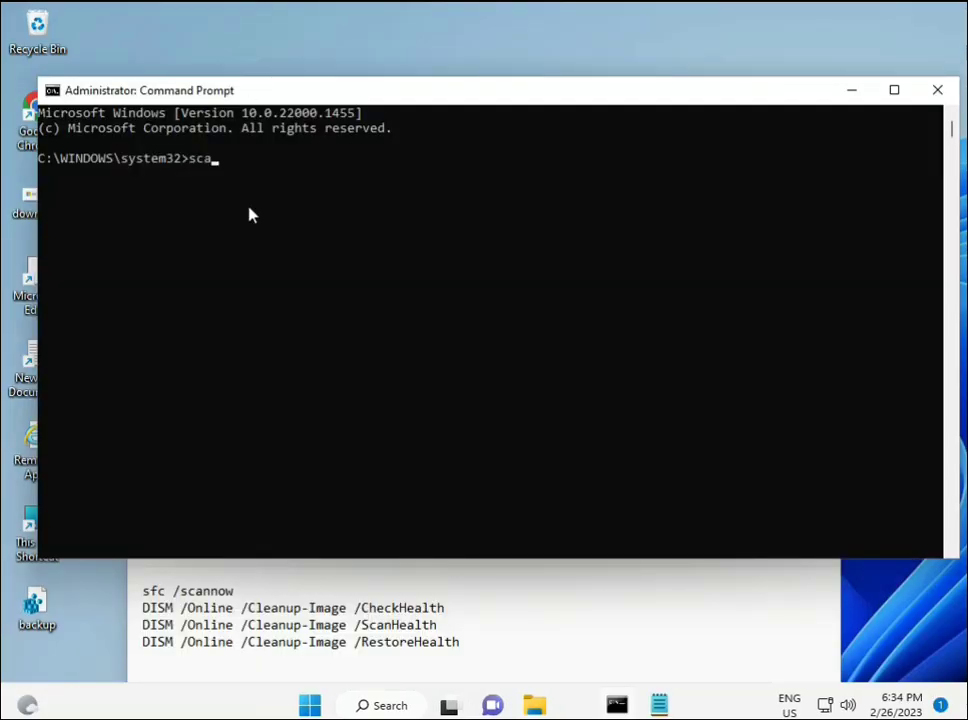
key(BackSpace)
key(BackSpace)
text(sfc /scannow)
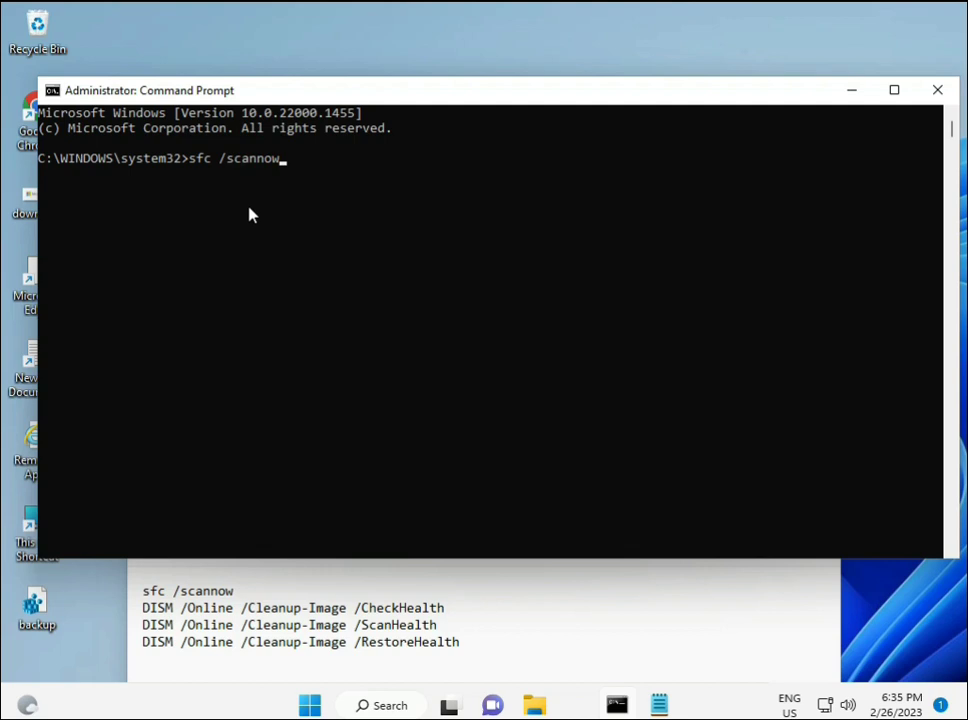
key(Return)
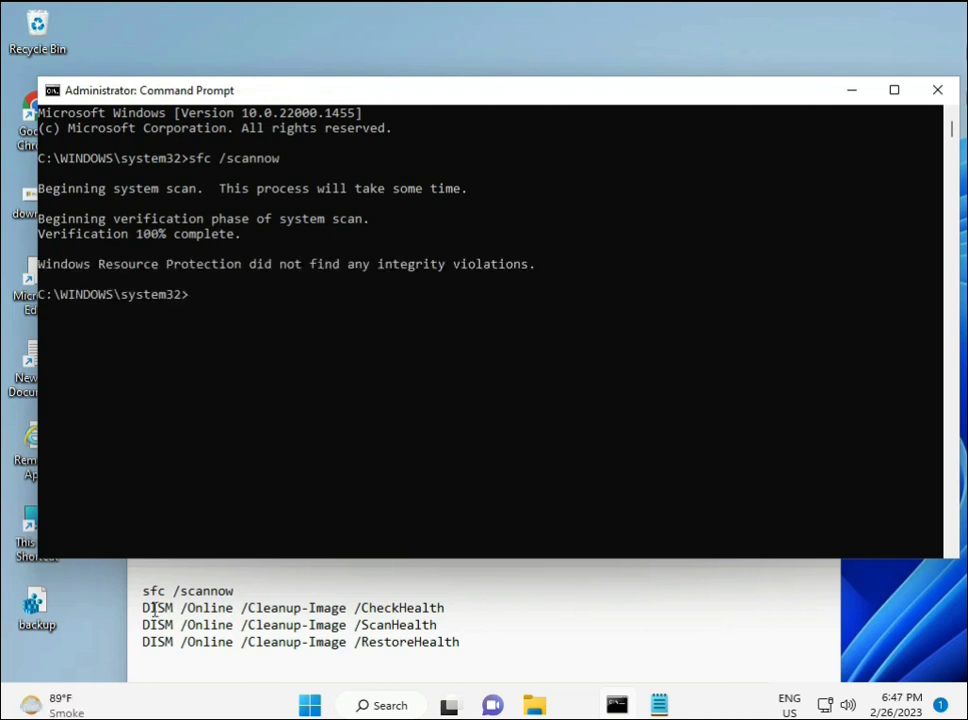
- Copy DISM /Online /Cleanup-Image /CheckHealth from the Notepad document and run it in the administrator Command Prompt
drag(142, 608, 454, 608)
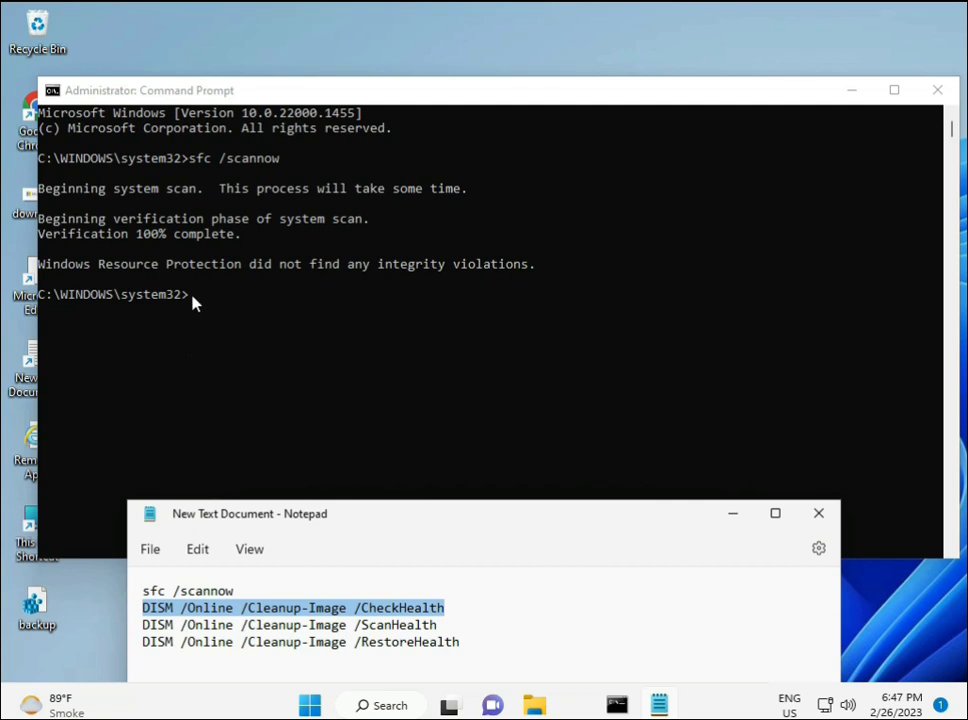
right_click(259, 612)
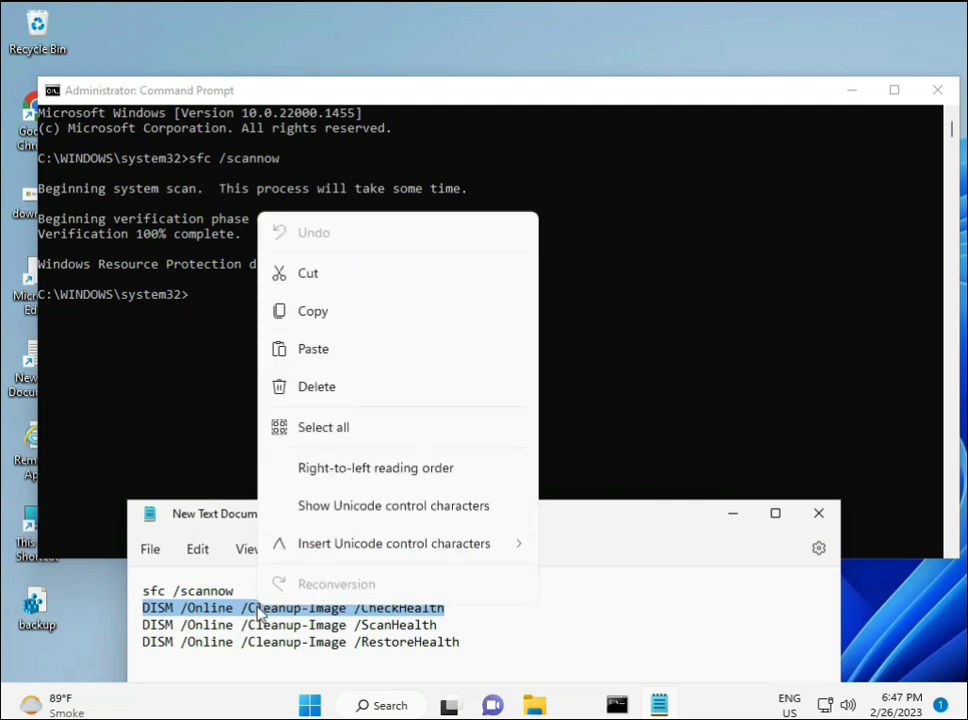
click(302, 314)
click(192, 301)
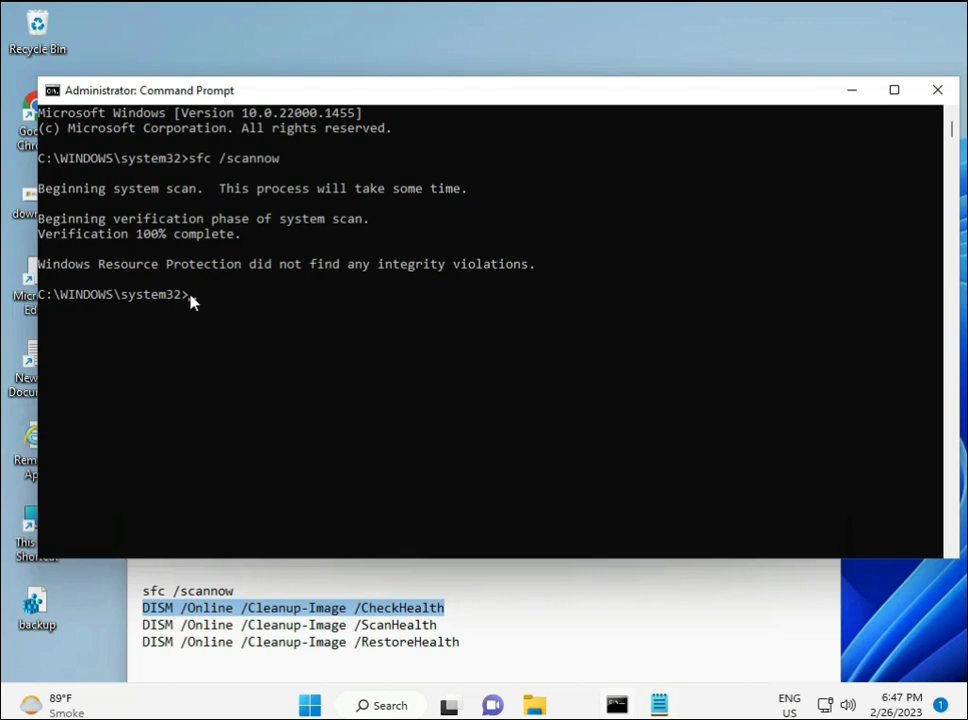
right_click(79, 95)
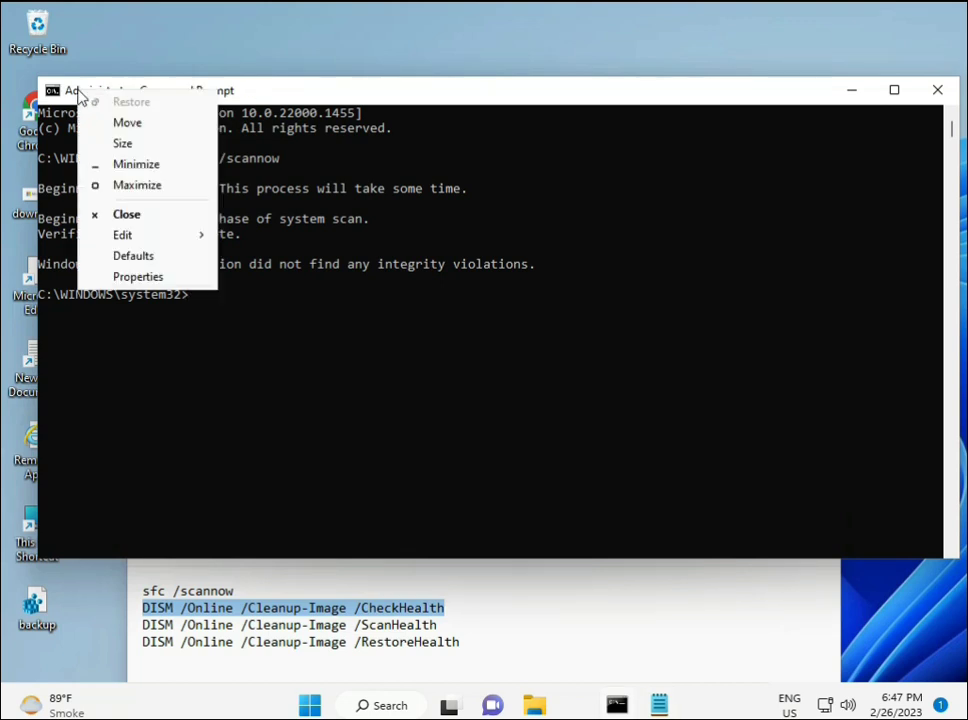
mouse_move(164, 234)
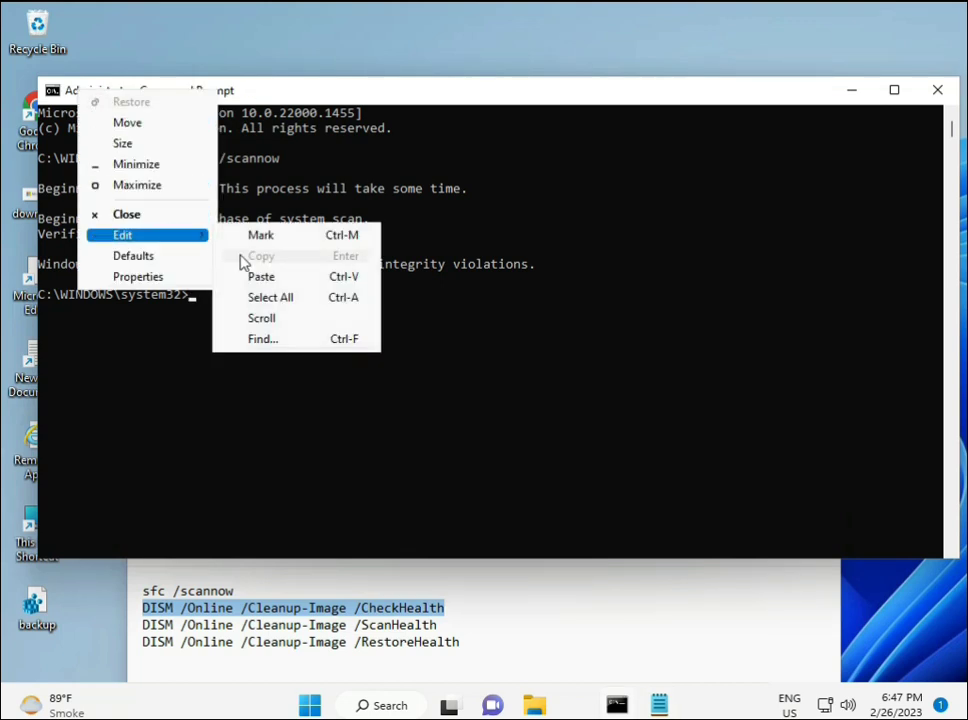
click(255, 275)
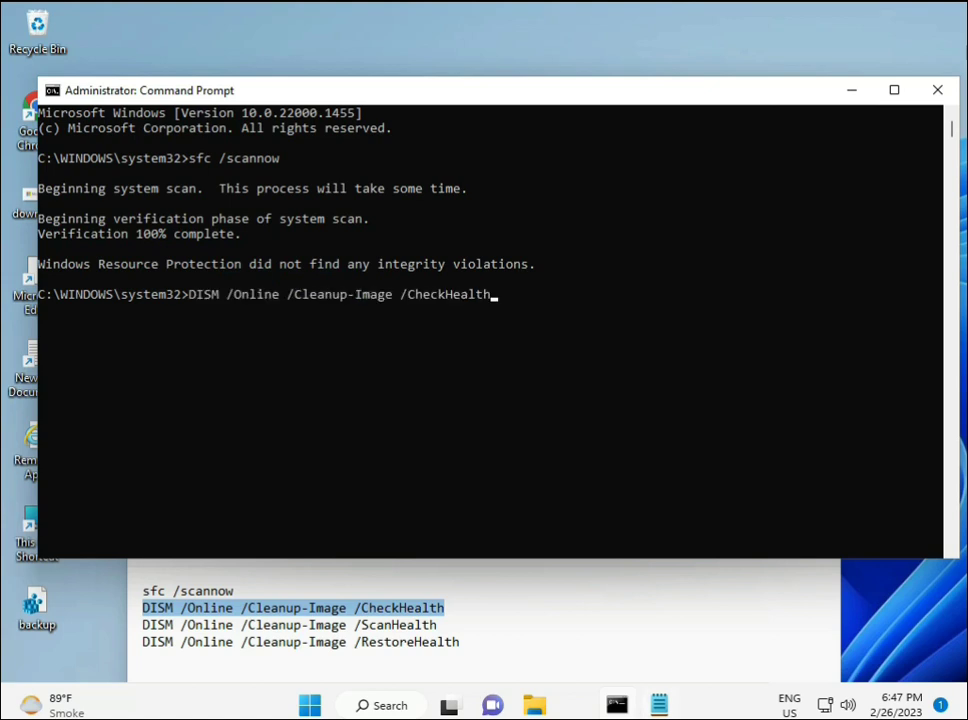
click(190, 296)
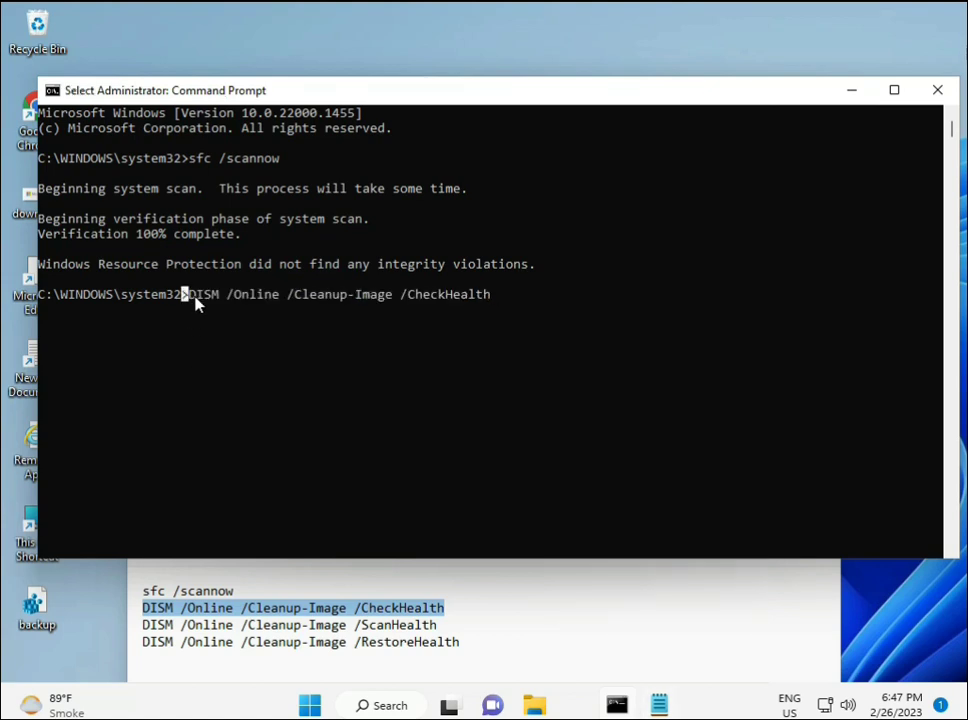
key(Return)
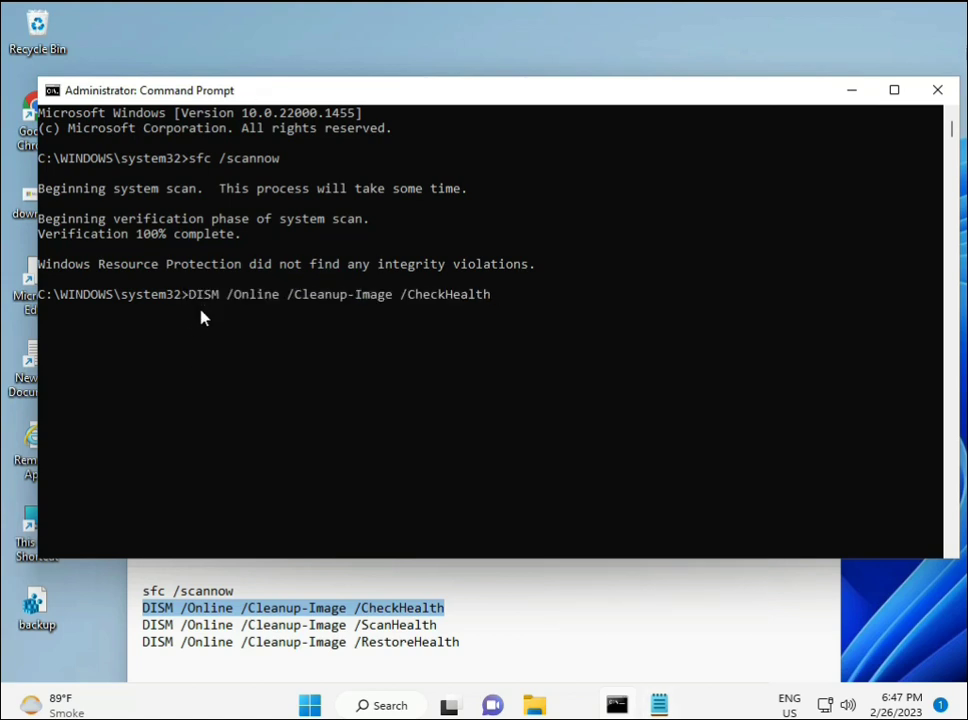
key(Return)
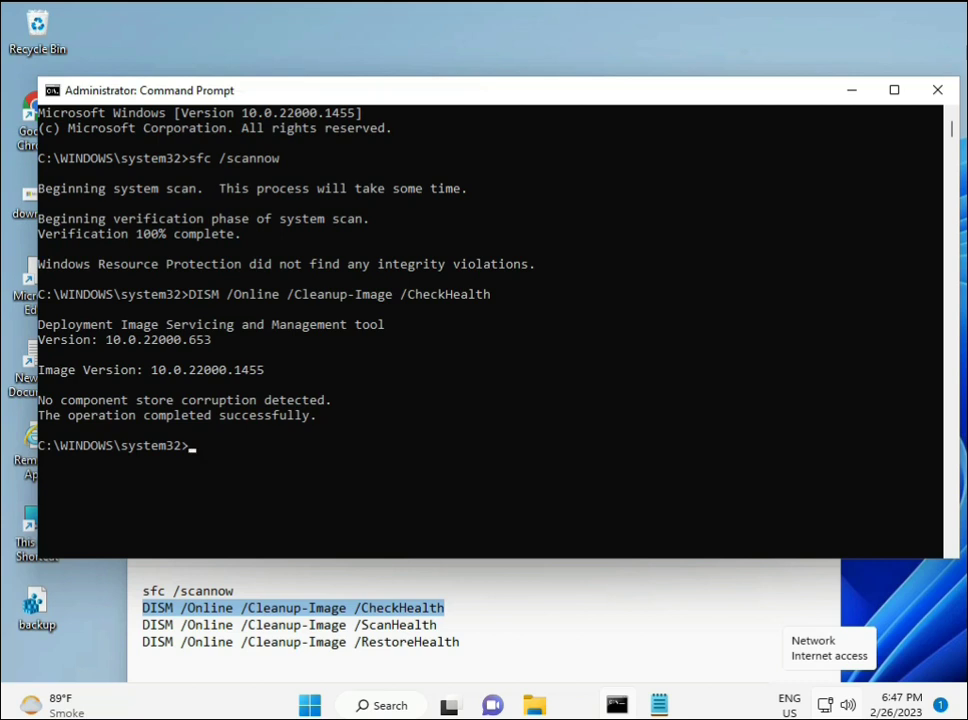
- Copy DISM /Online /Cleanup-Image /ScanHealth from the Notepad document and run it in the administrator Command Prompt
click(145, 625)
shift+click(461, 625)
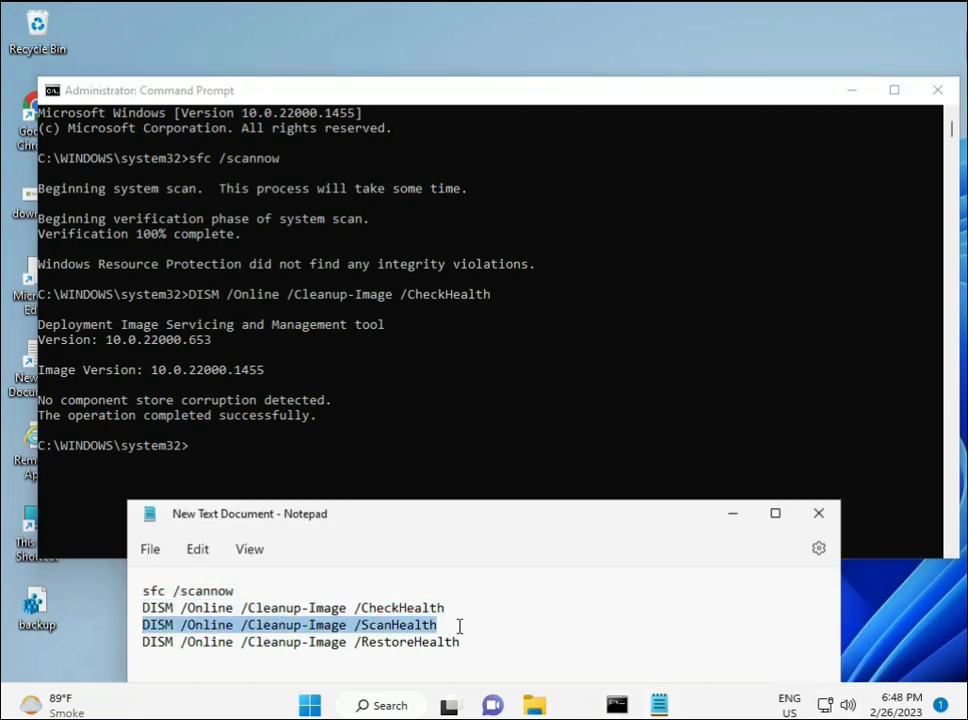
right_click(427, 628)
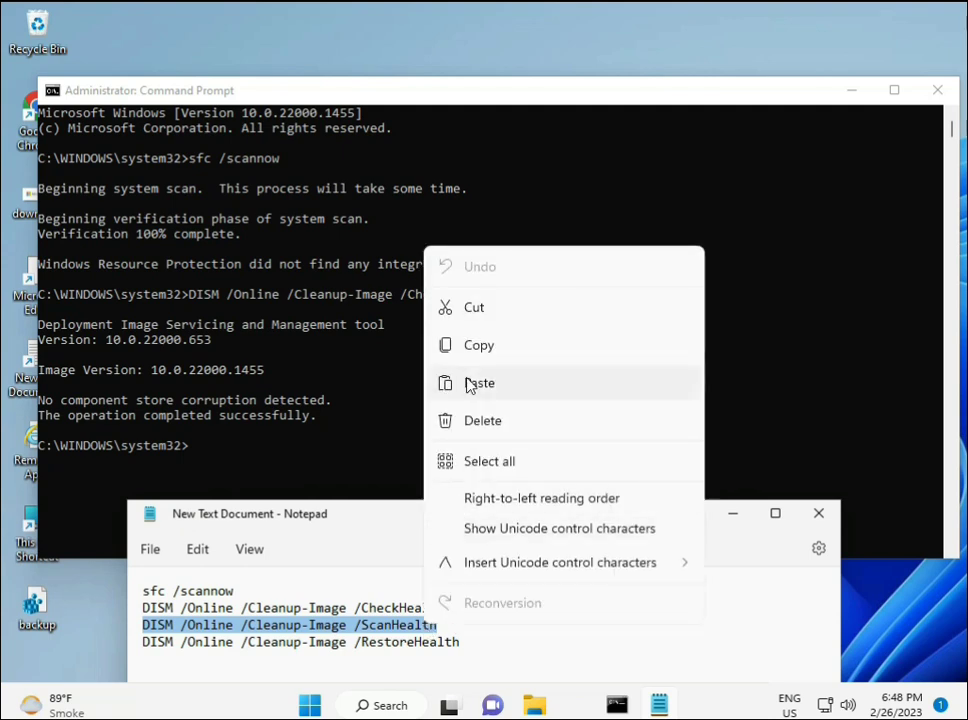
click(470, 345)
click(194, 449)
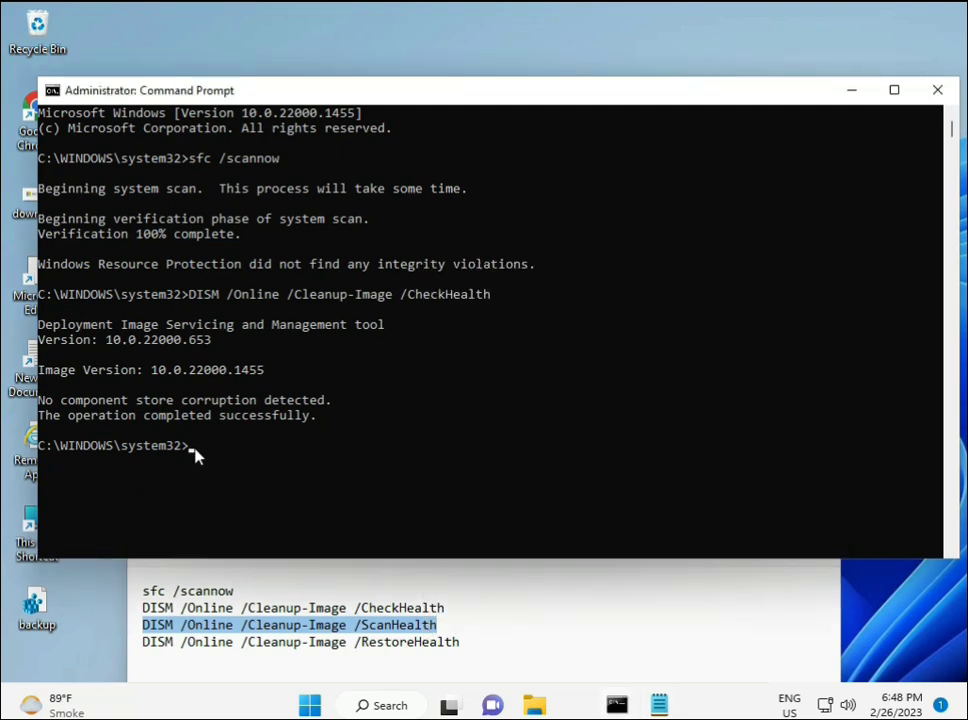
click(194, 449)
right_click(195, 455)
right_click(196, 455)
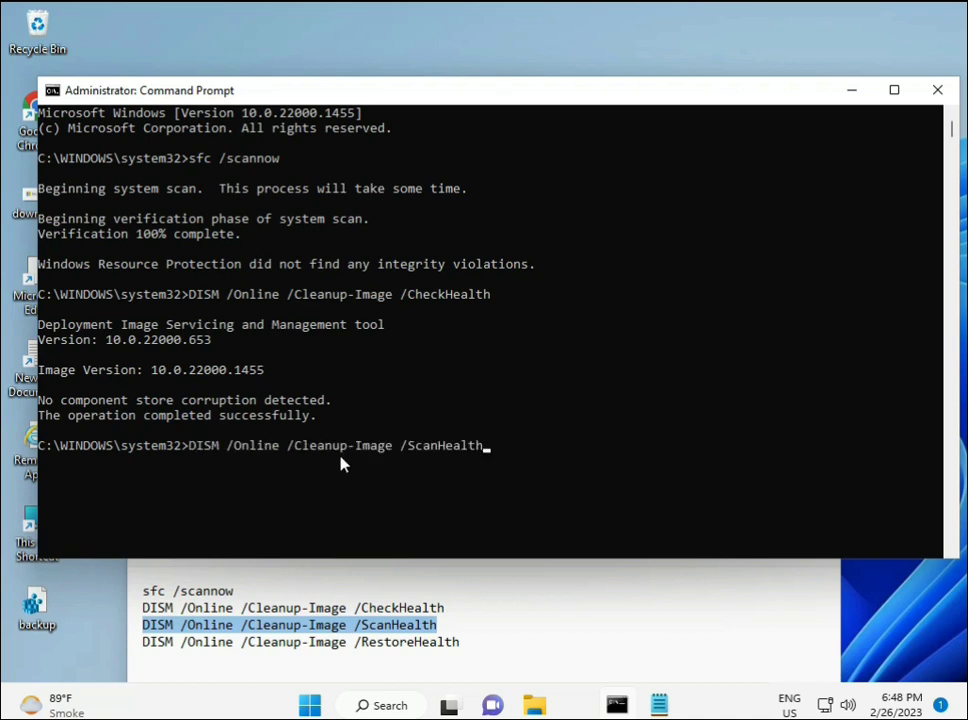
key(Return)
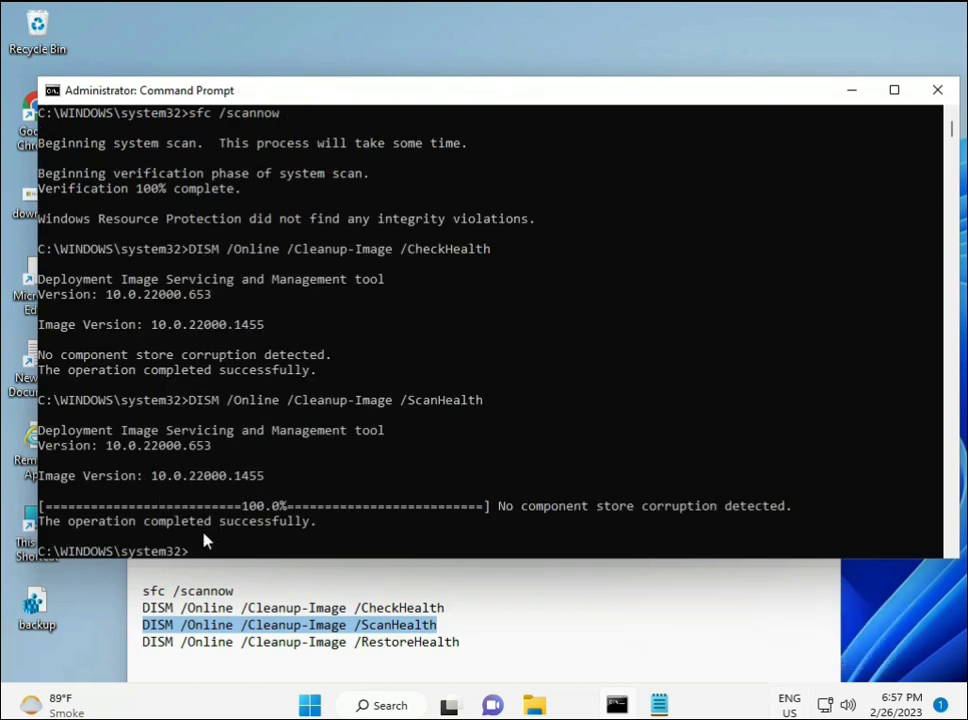
- Copy DISM /Online /Cleanup-Image /RestoreHealth from the Notepad document and paste it at the Command Prompt's empty prompt
drag(213, 524, 318, 528)
triple_click(230, 644)
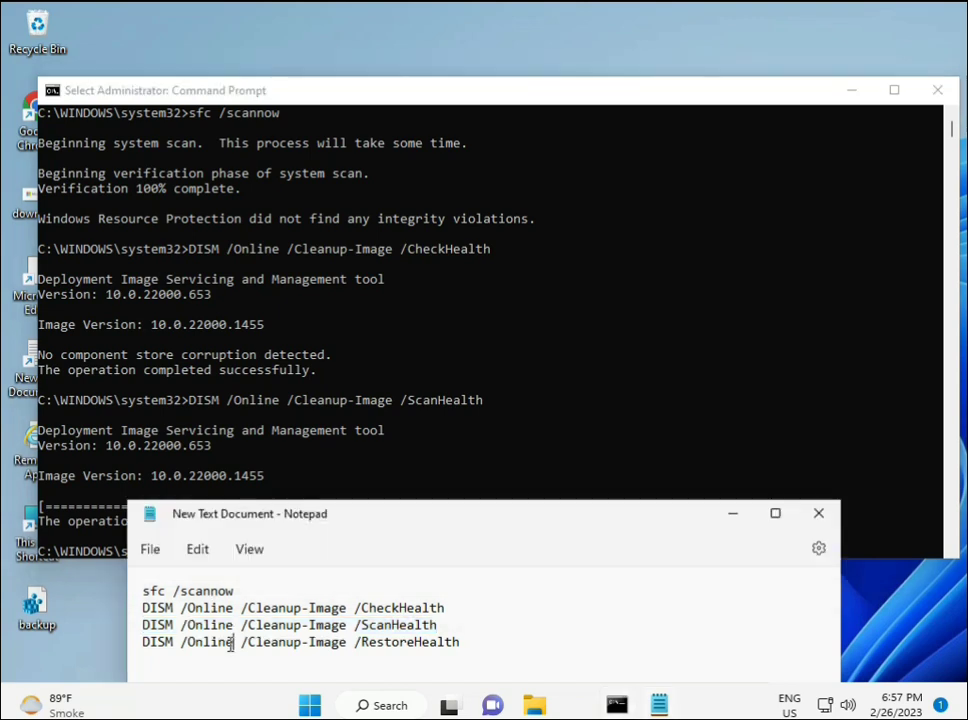
right_click(228, 645)
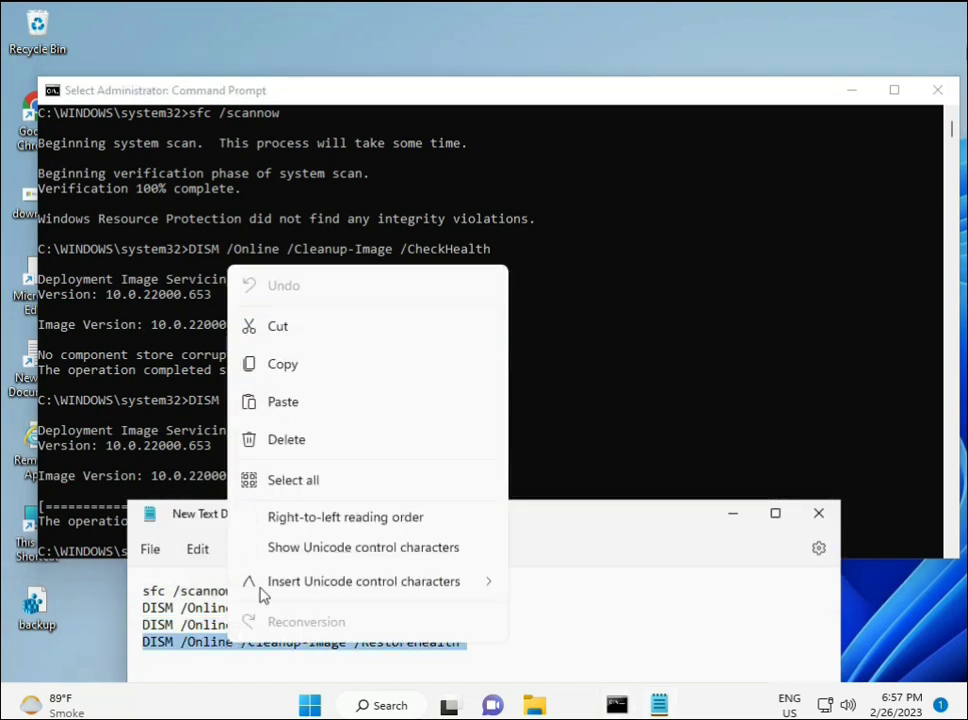
click(287, 368)
click(495, 495)
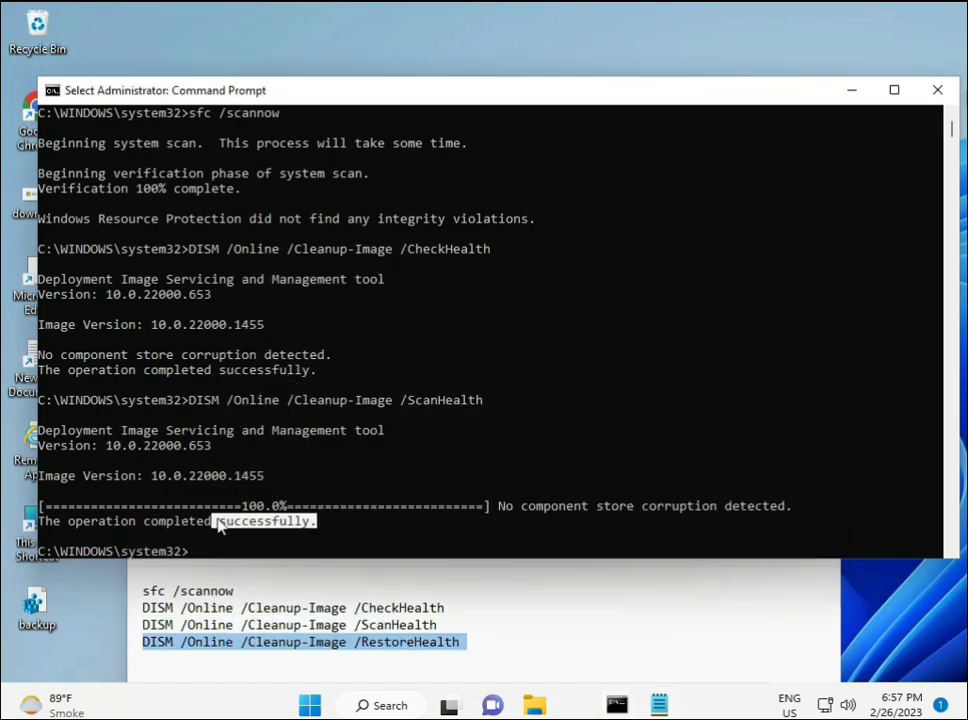
click(193, 552)
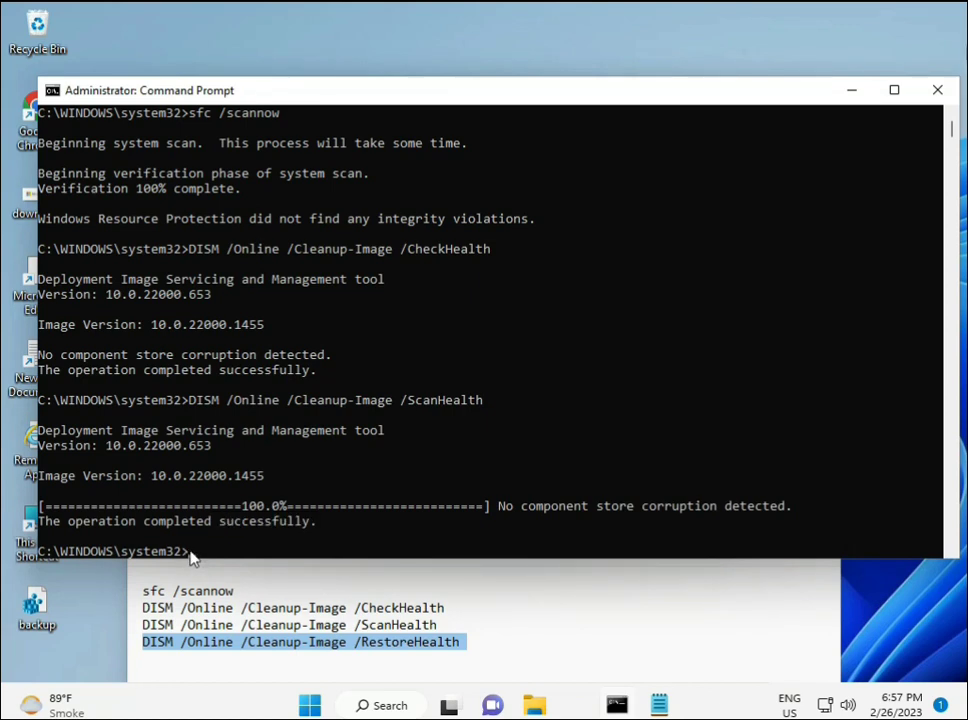
click(193, 555)
key(ctrl+v)
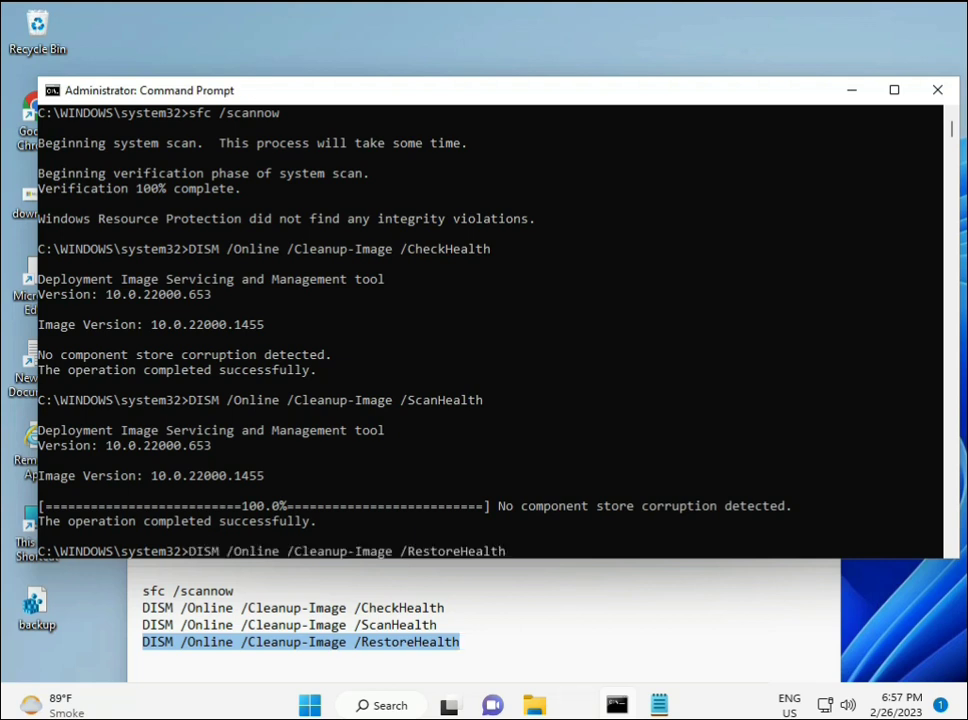
- Run the pasted DISM RestoreHealth command to start repairing the Windows image
scroll(588, 452, down, 9)
scroll(521, 441, up, 9)
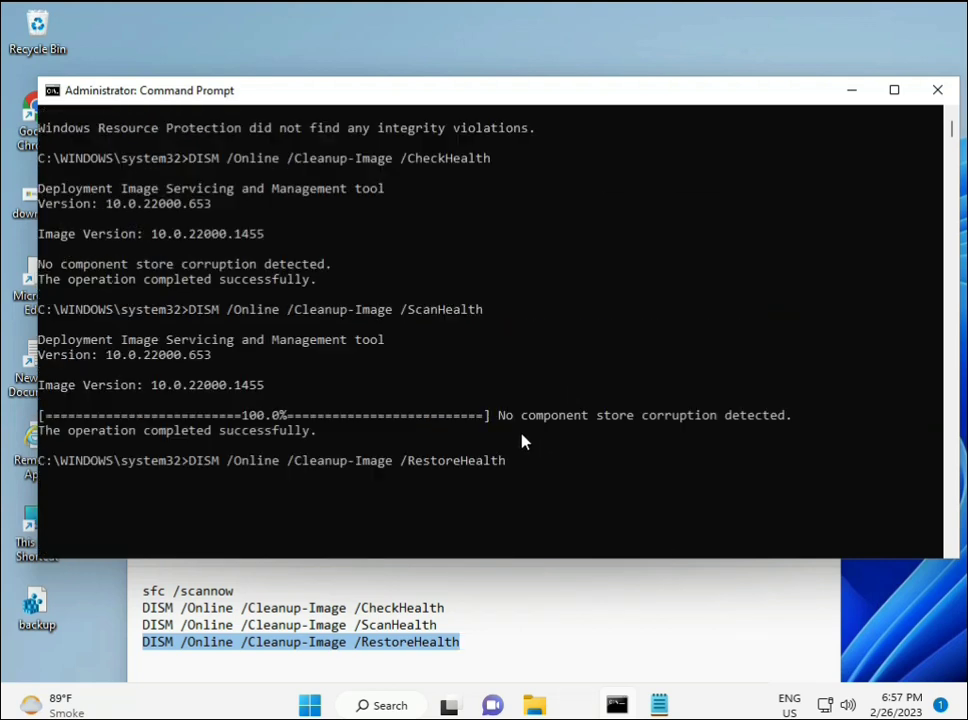
scroll(953, 135, down, 10)
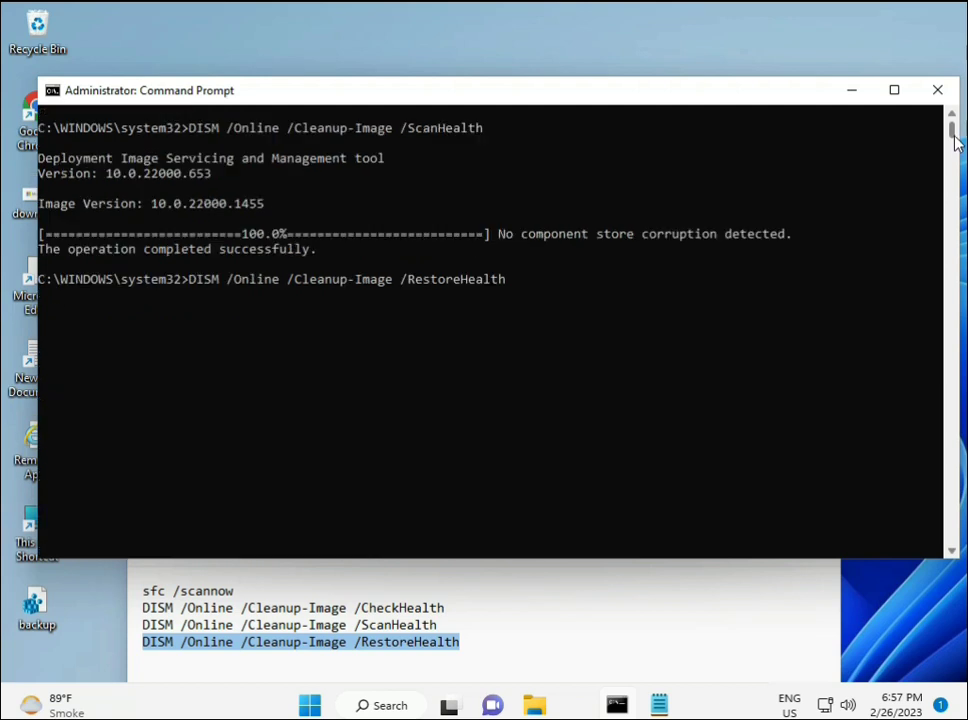
scroll(955, 140, up, 10)
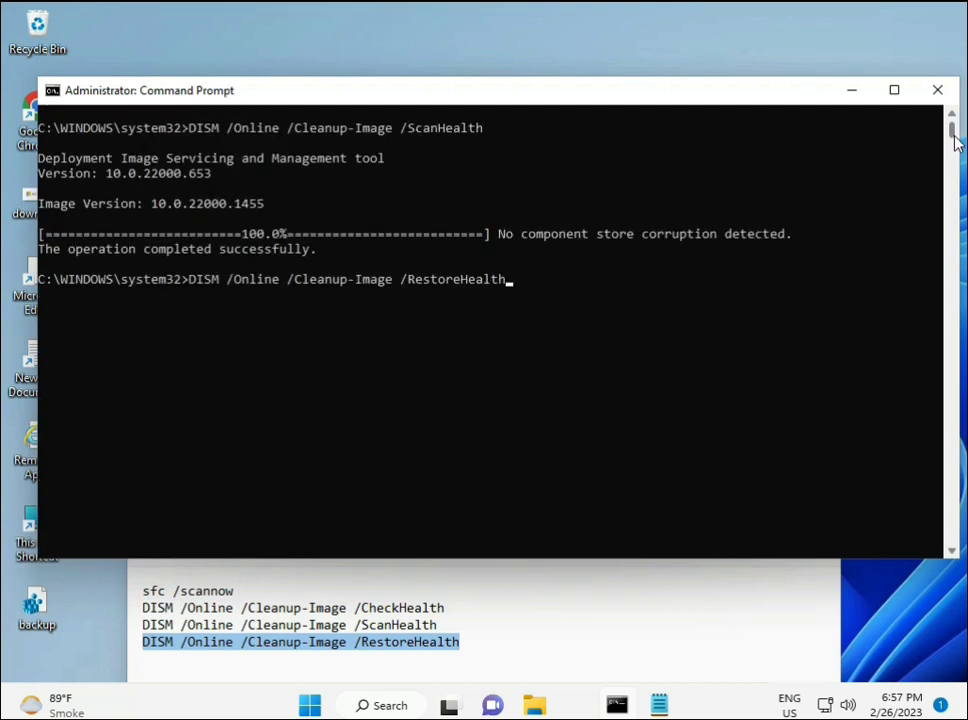
click(193, 283)
key(Escape)
key(Return)
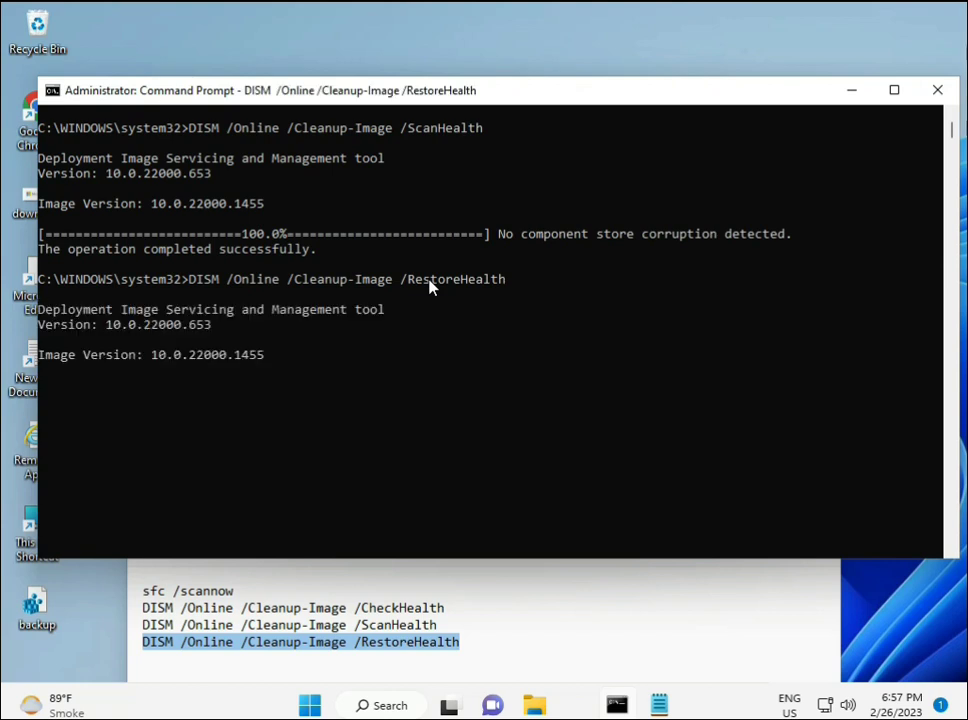